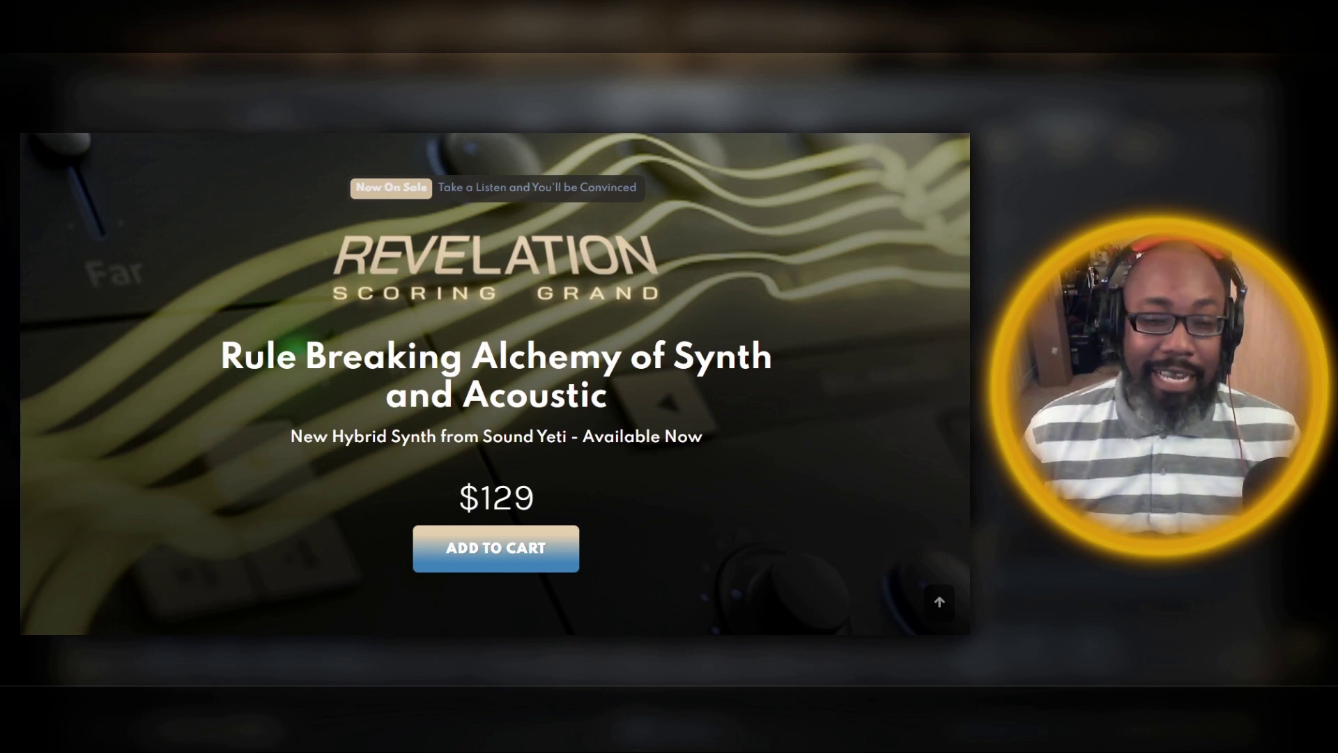
# Look through the Revelation Scoring Grand product page, from its price and description down to the feature sections.
pyautogui.scroll(-5, 333, 262)
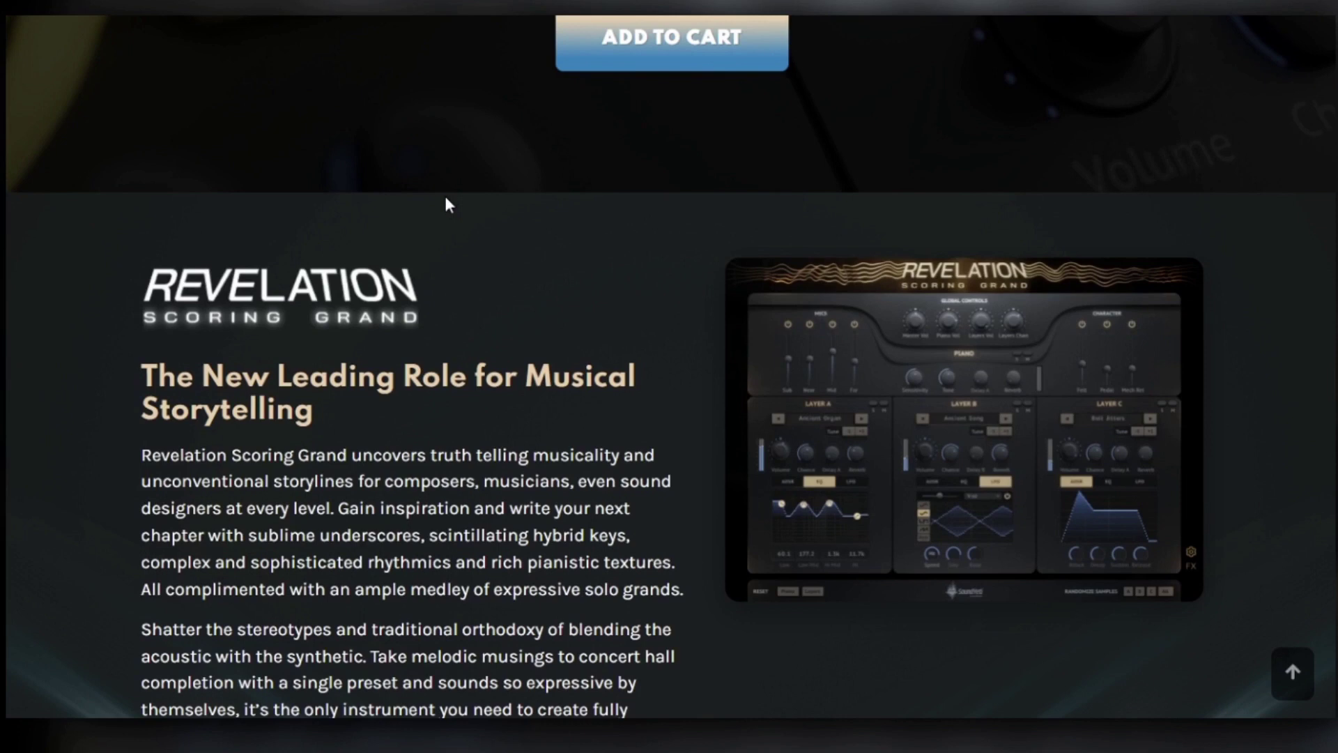
pyautogui.scroll(-3, 446, 198)
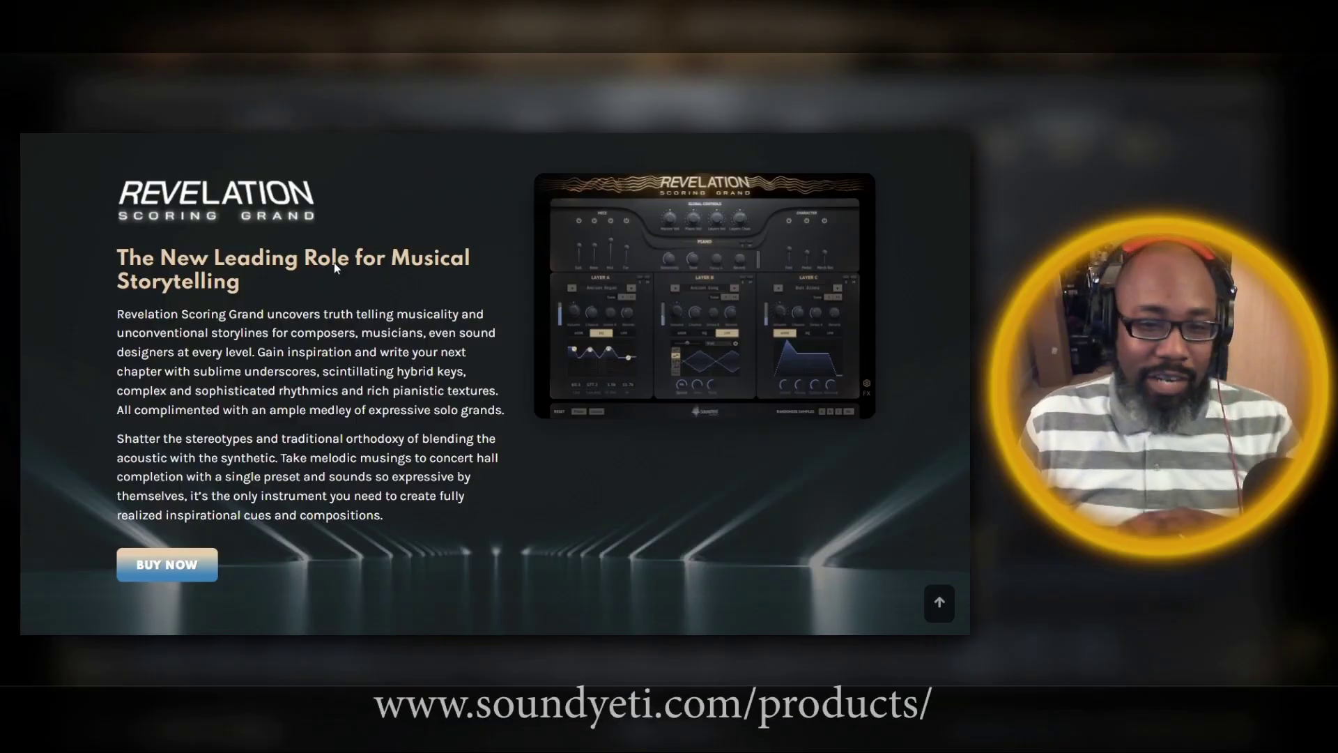
pyautogui.scroll(-3, 333, 262)
pyautogui.scroll(-10, 335, 262)
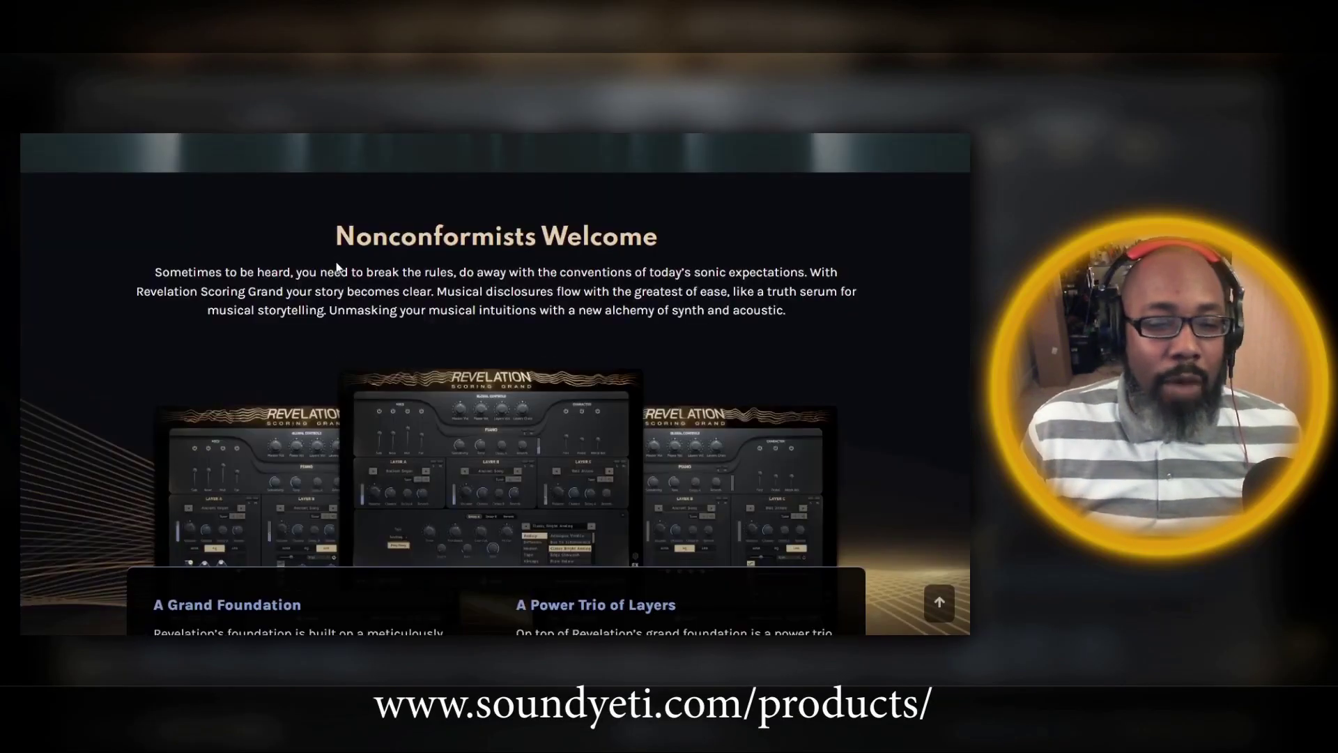
pyautogui.scroll(-6, 336, 262)
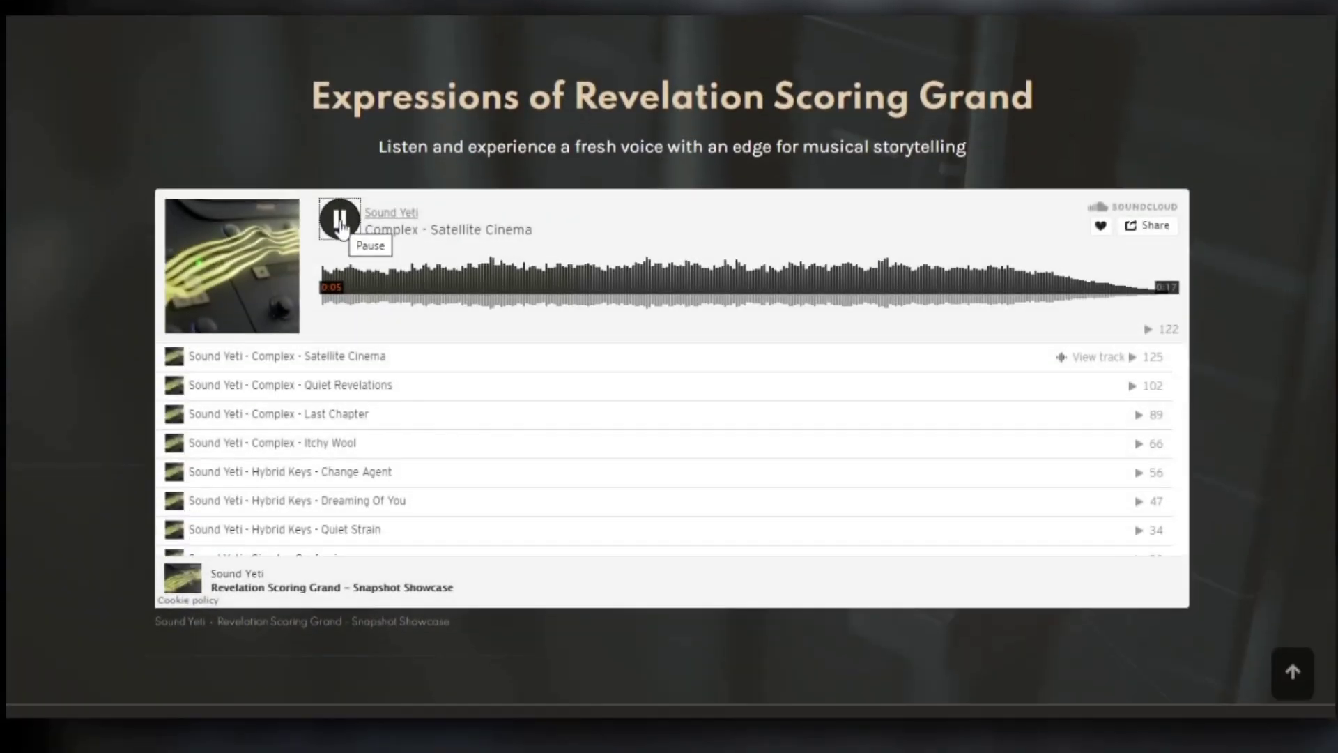
# Play the Complex demo tracks Quiet Revelations, Last Chapter and Itchy Wool in the snapshot showcase playlist.
pyautogui.click(258, 279)
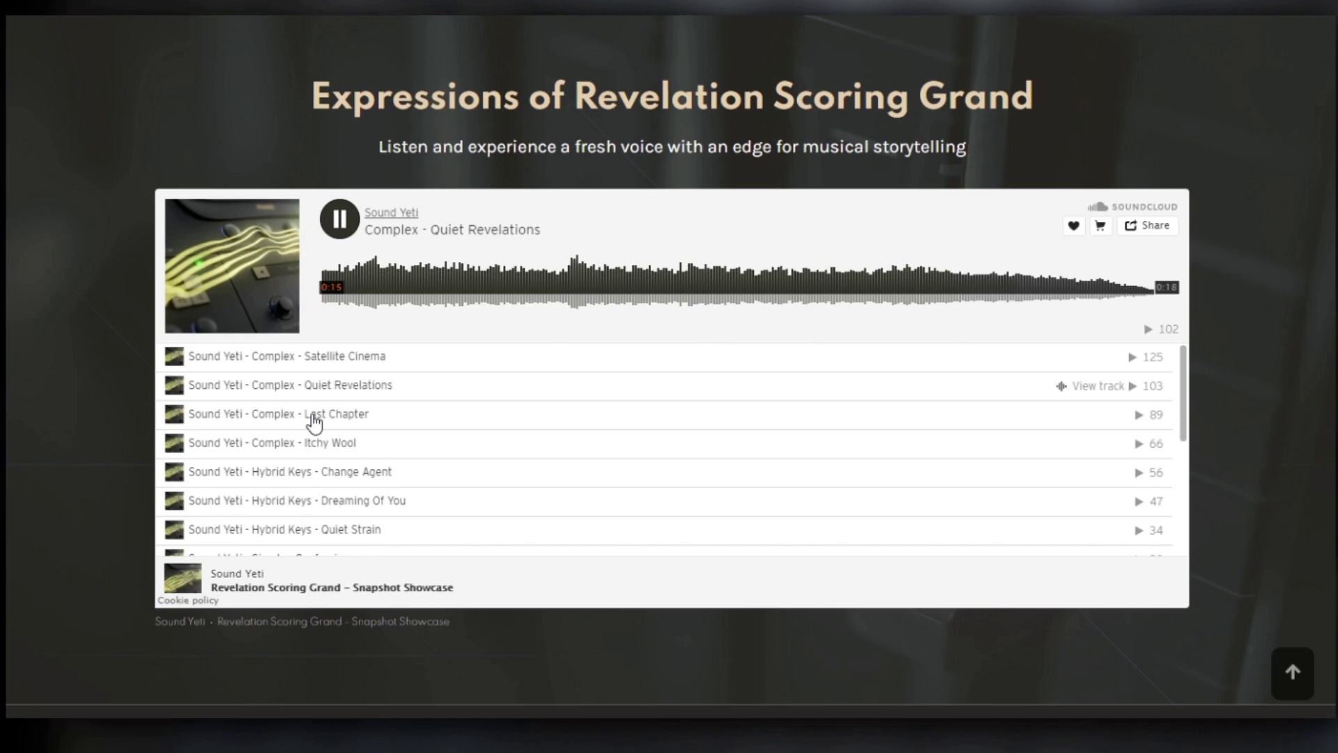
pyautogui.click(314, 419)
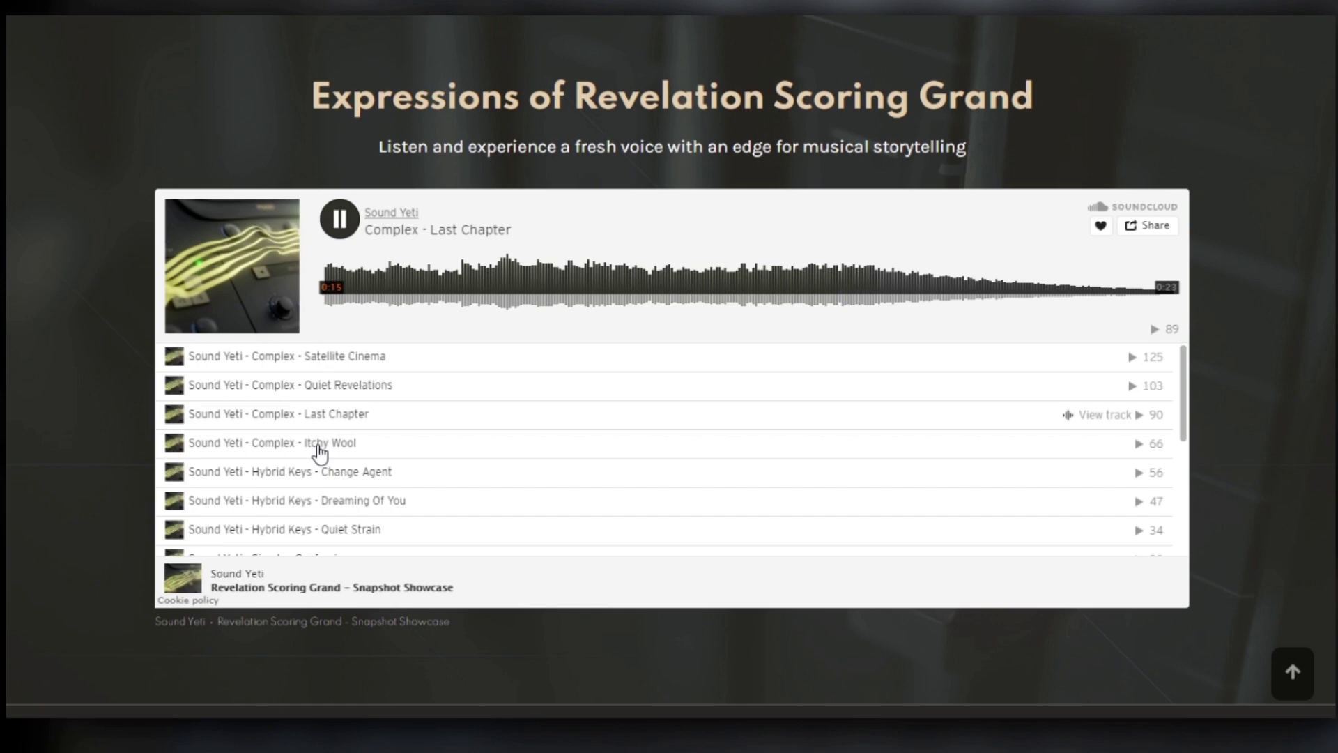
pyautogui.click(319, 452)
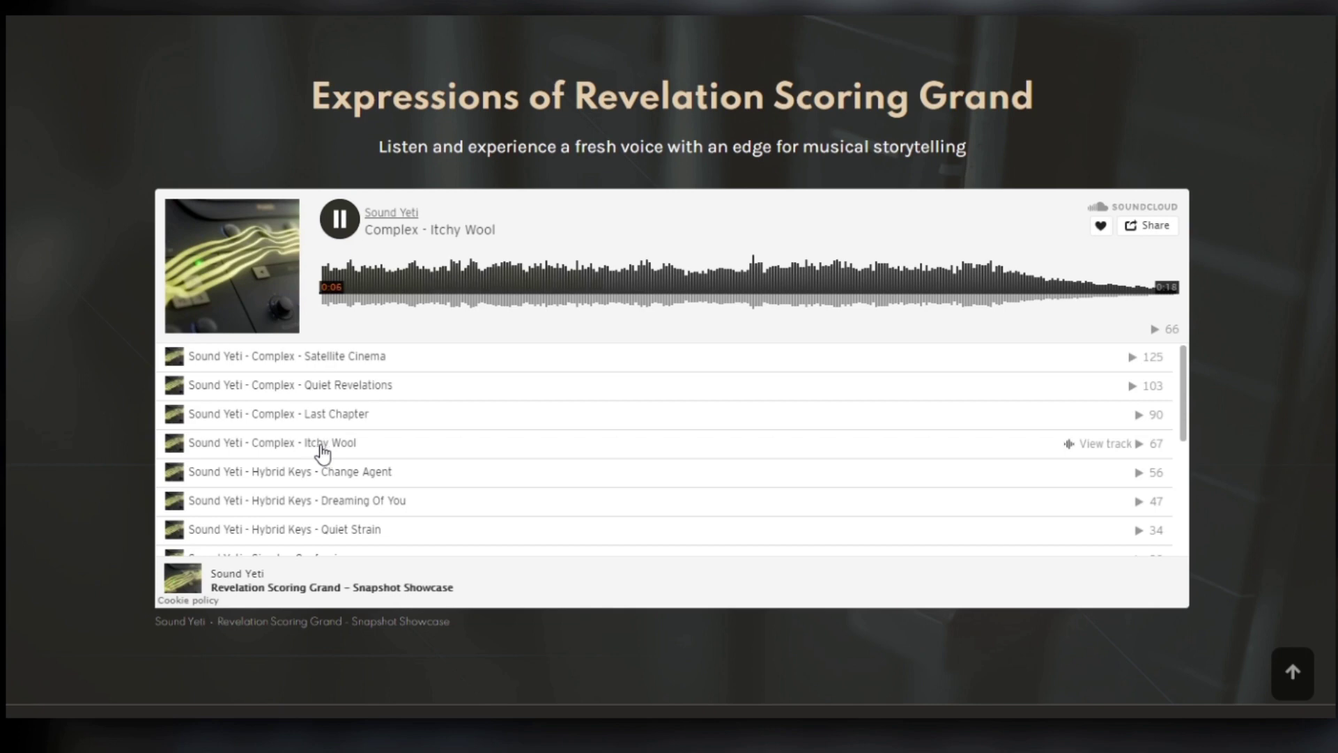
# Listen to the Hybrid Keys demo tracks Change Agent, Dreaming Of You and Quiet Strain.
pyautogui.click(417, 480)
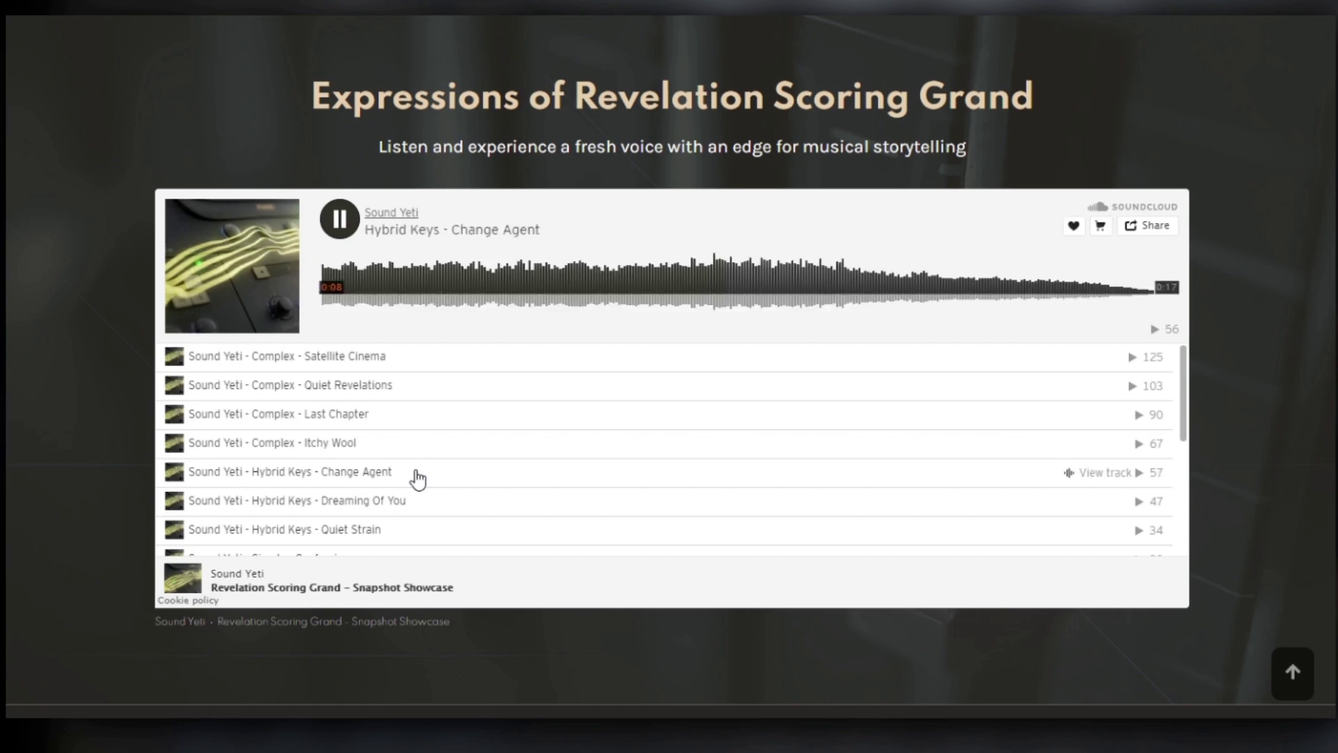
pyautogui.scroll(-2, 475, 452)
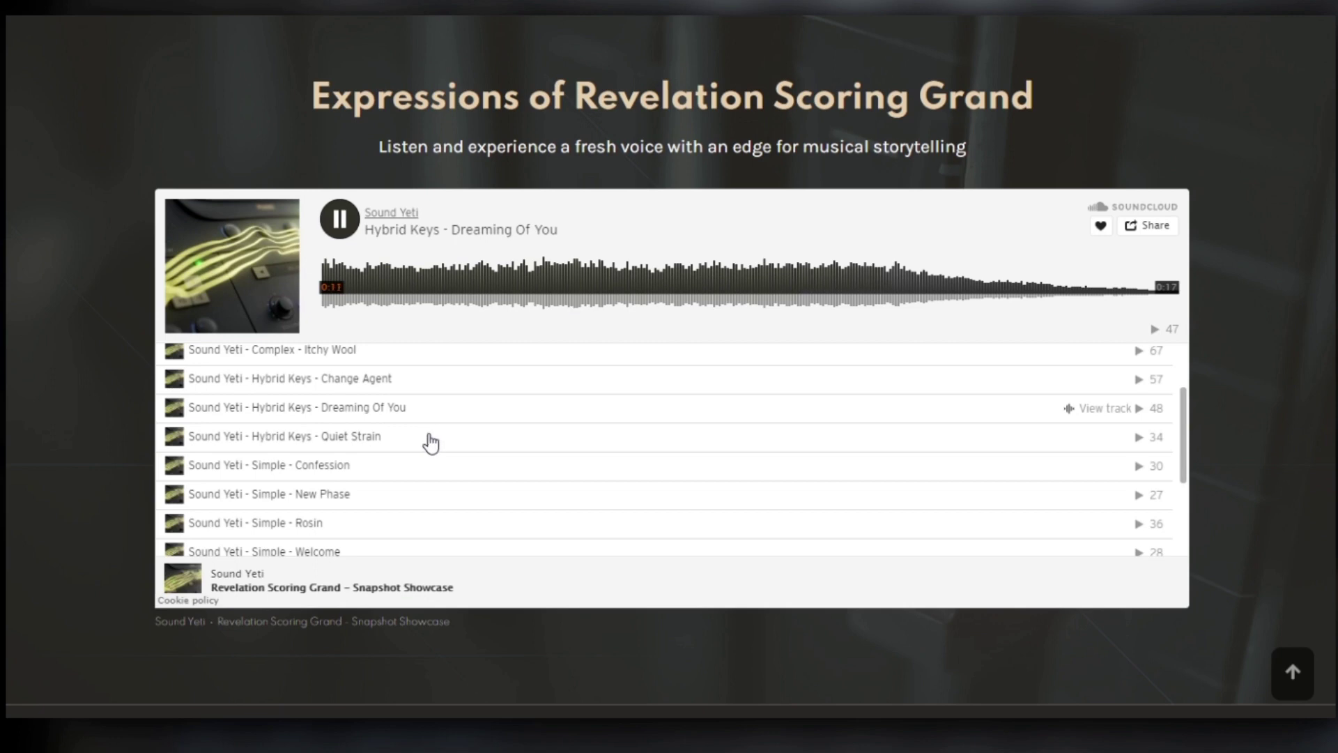
pyautogui.click(443, 439)
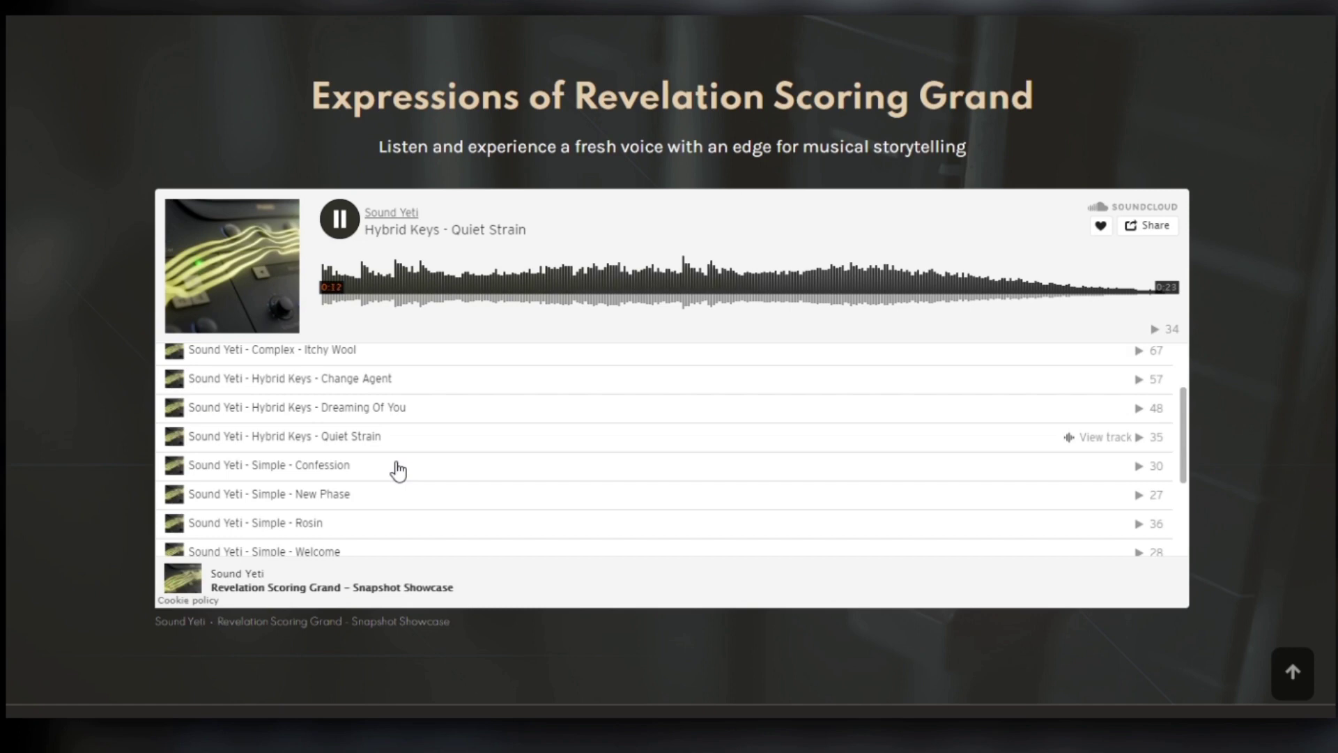
# Play the Simple demo tracks Confession and New Phase from the showcase playlist.
pyautogui.click(398, 471)
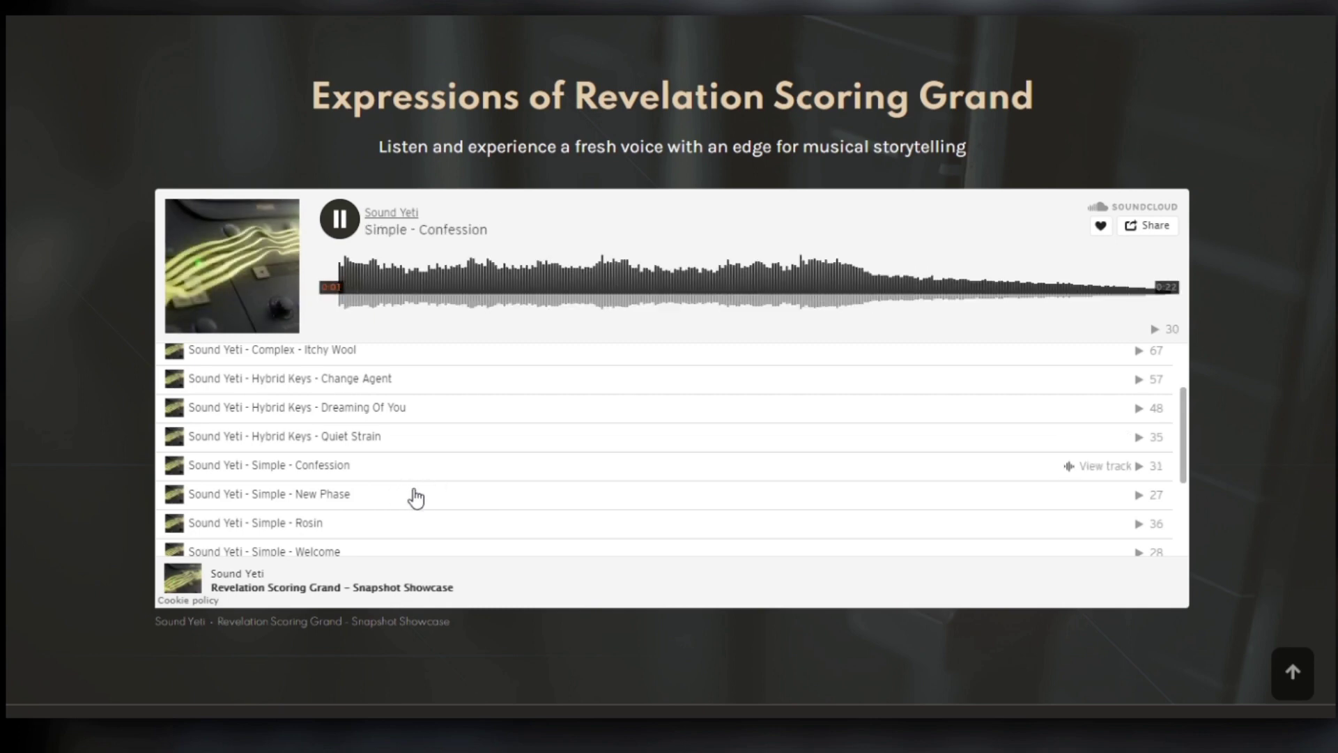
pyautogui.scroll(-1, 415, 495)
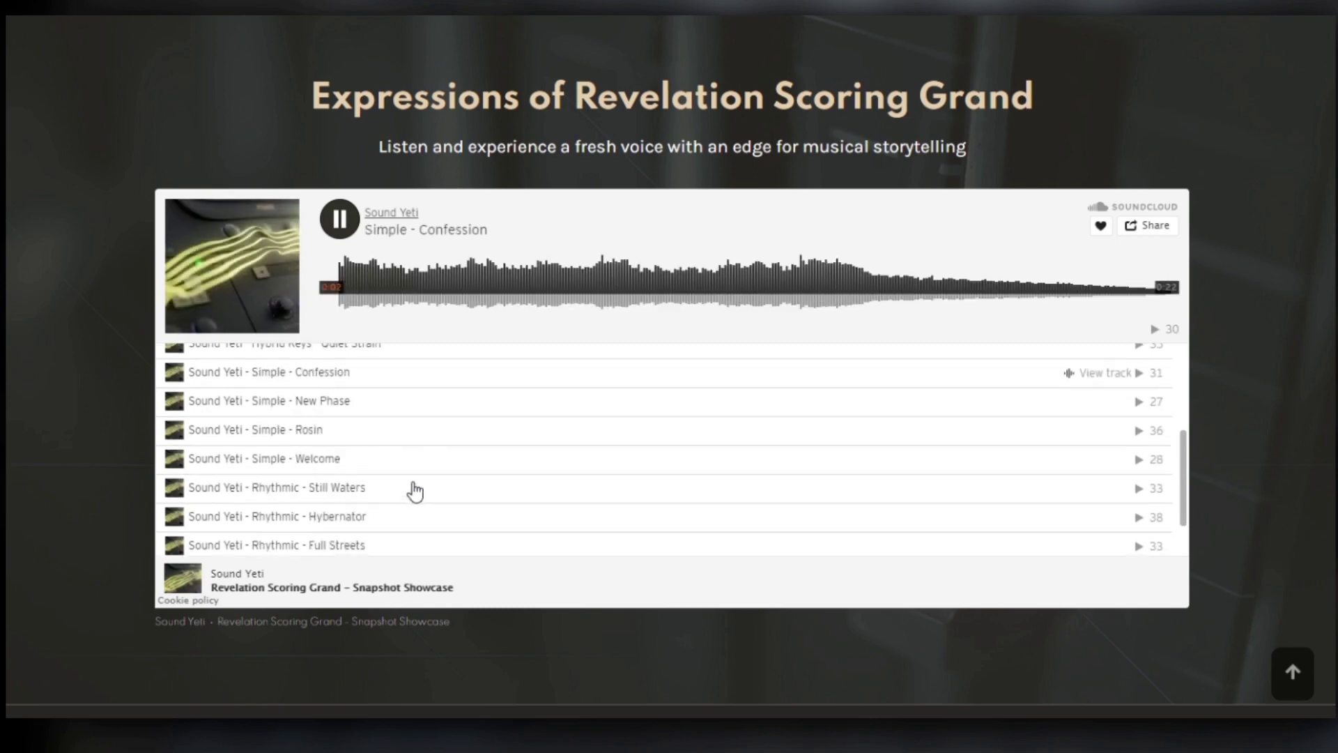
pyautogui.click(432, 408)
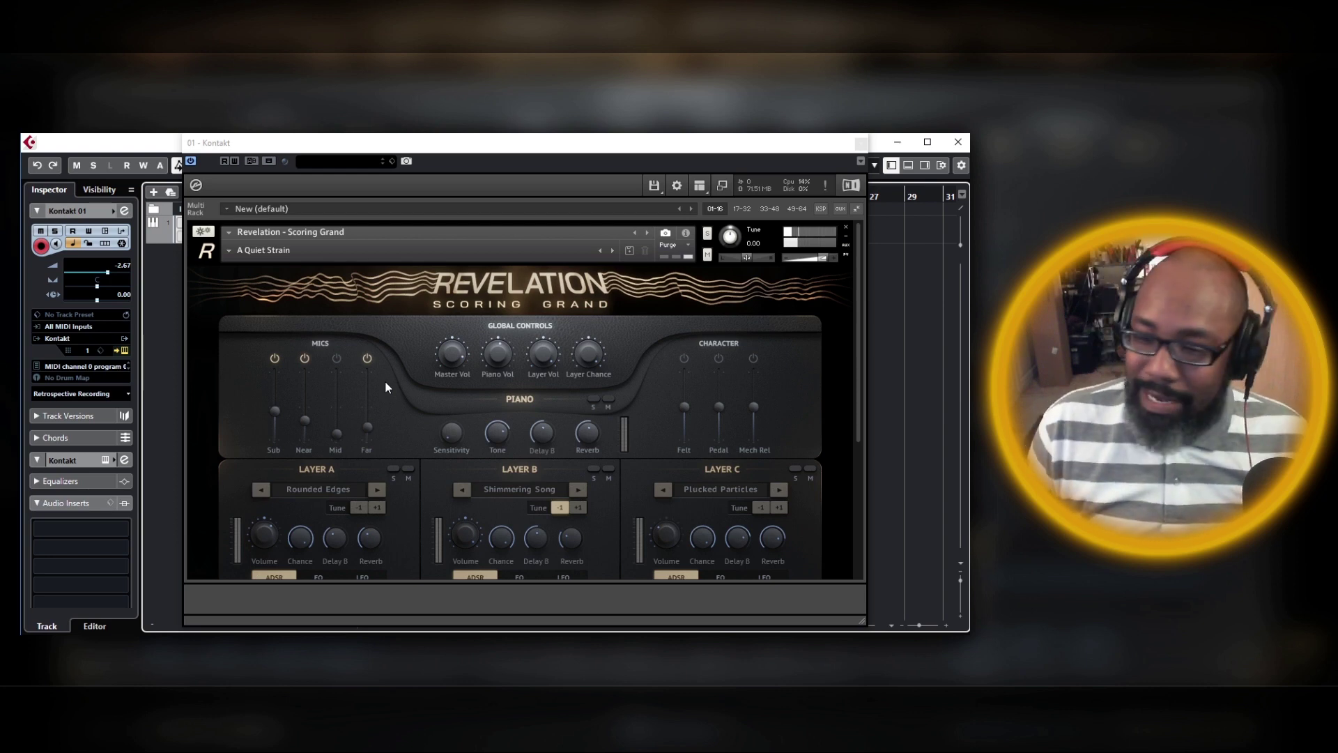
# Switch to the Kontakt instrument and enable Pedal among the Character settings of Revelation Scoring Grand.
pyautogui.scroll(-3, 385, 381)
pyautogui.scroll(-2, 529, 297)
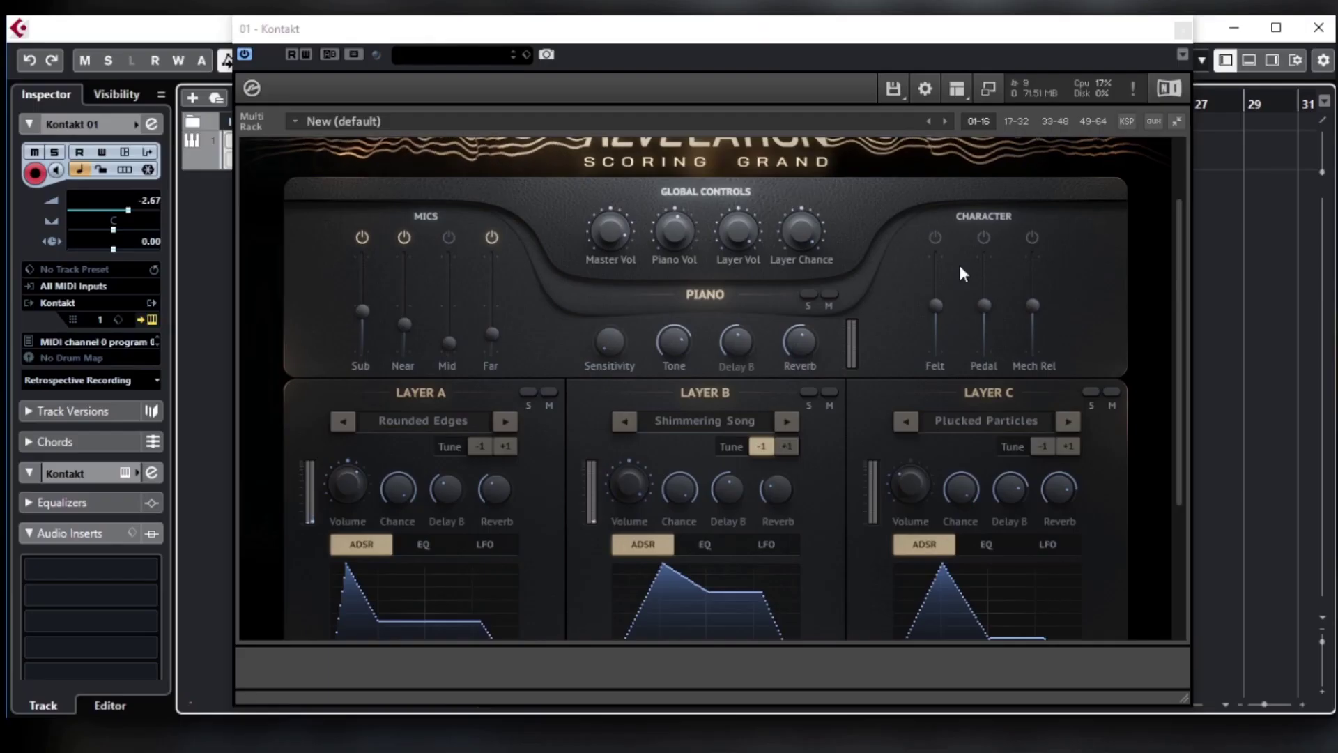
pyautogui.click(983, 239)
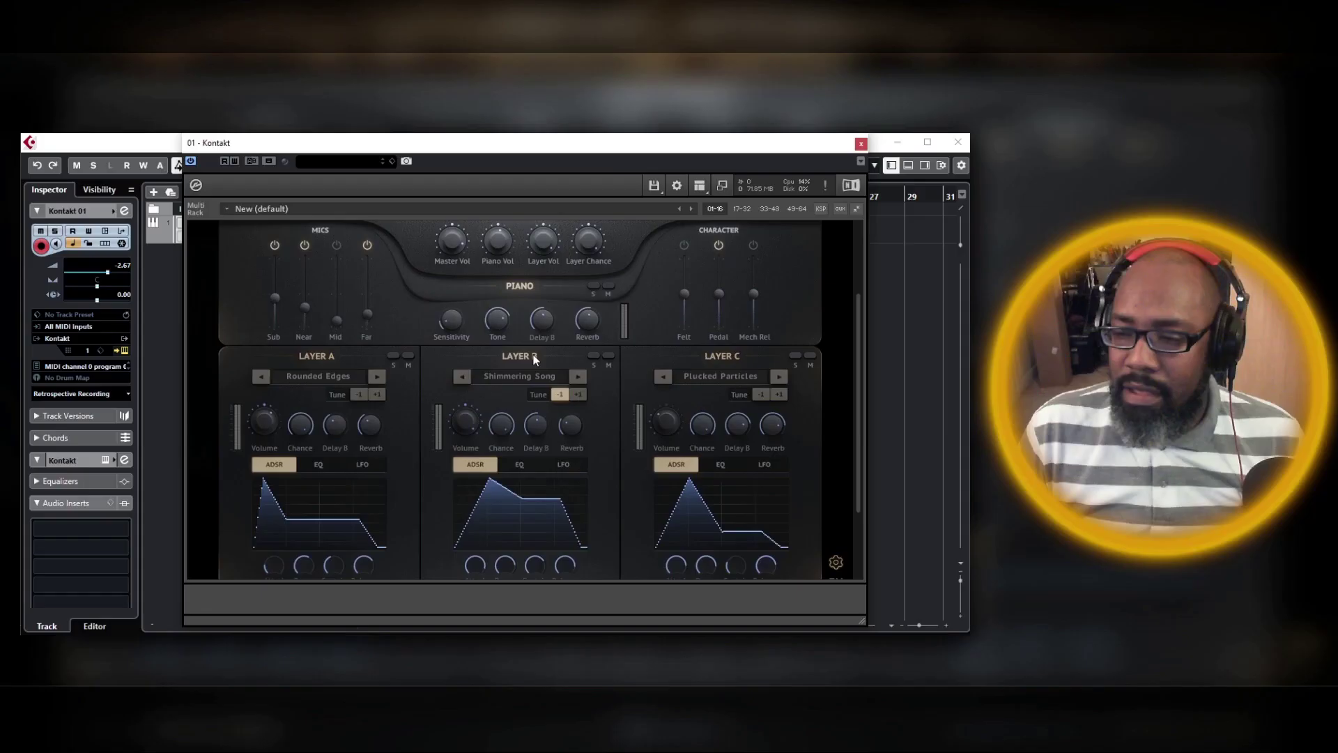
# Examine the three layers' controls and browse the factory snapshot categories, from Staff Picks and Hybrid Keys through Simple, Complex and Rhythmic.
pyautogui.scroll(-2, 535, 353)
pyautogui.scroll(-1, 537, 357)
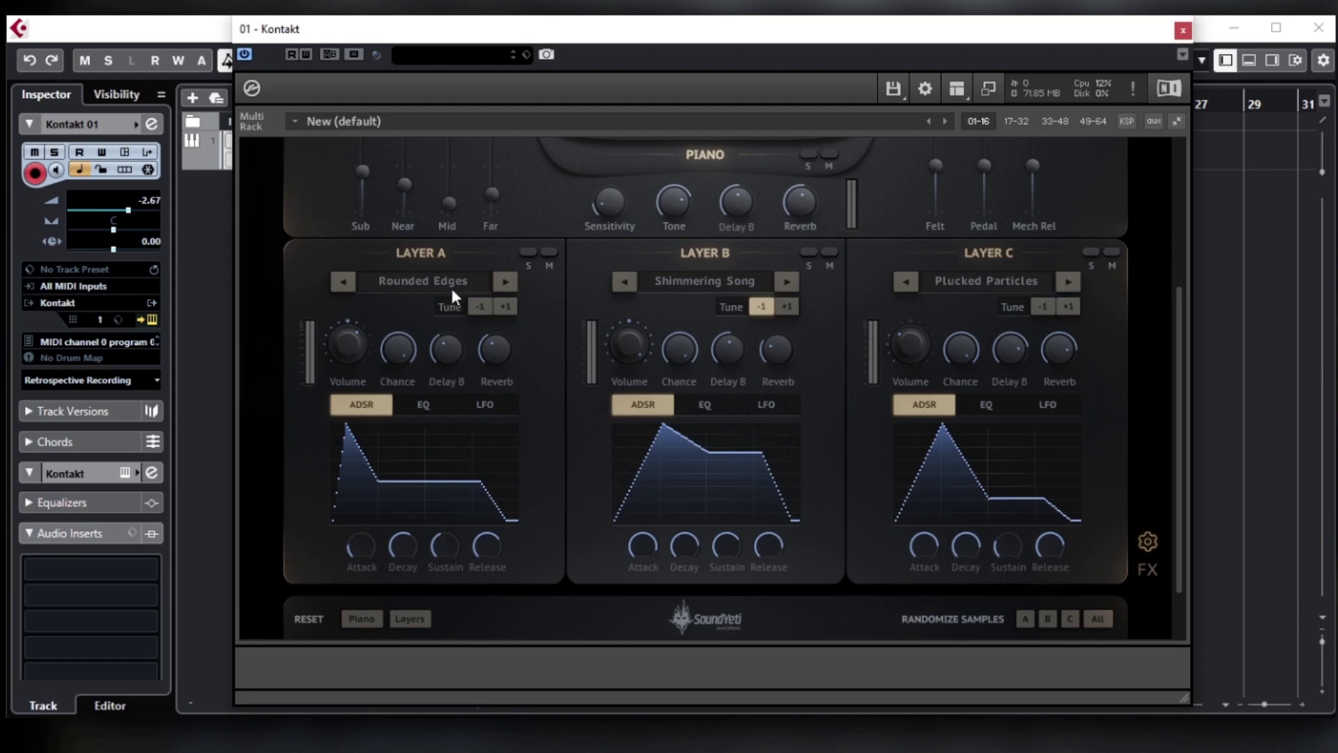
pyautogui.scroll(5, 784, 249)
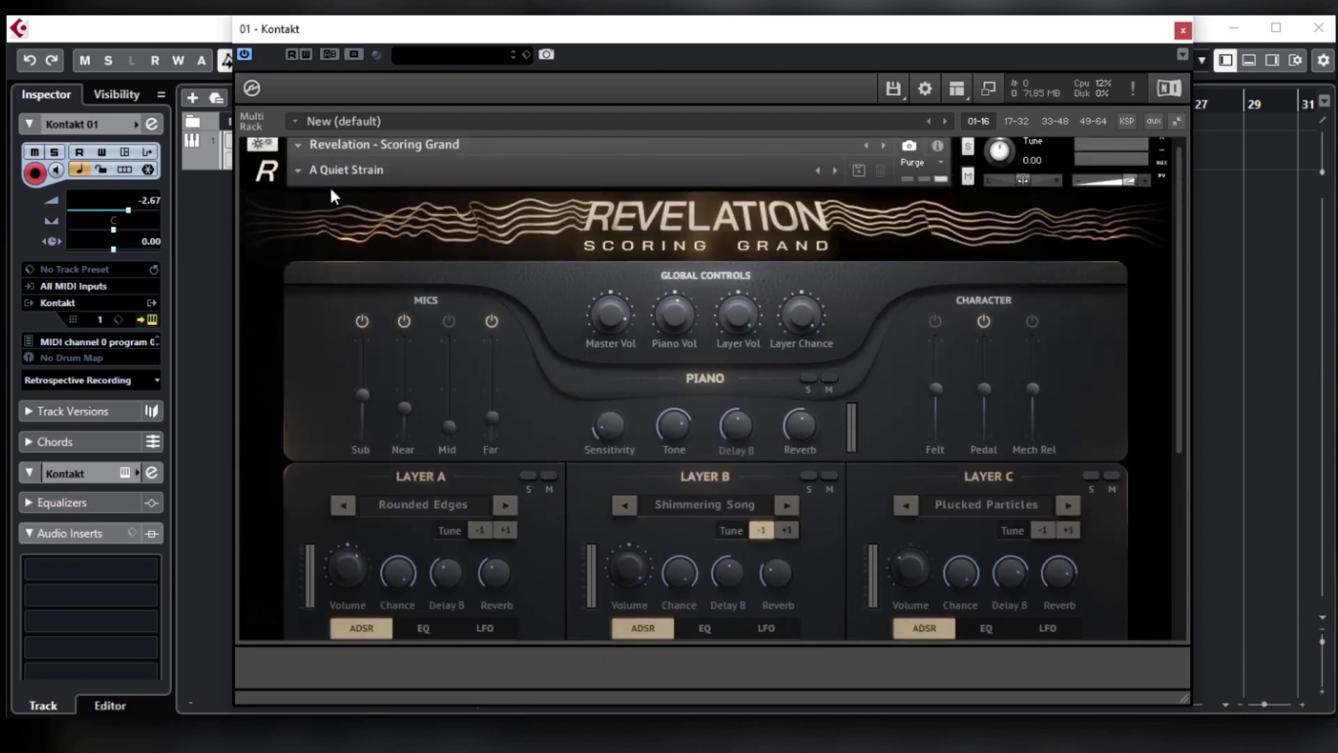
pyautogui.scroll(1, 329, 184)
pyautogui.click(296, 179)
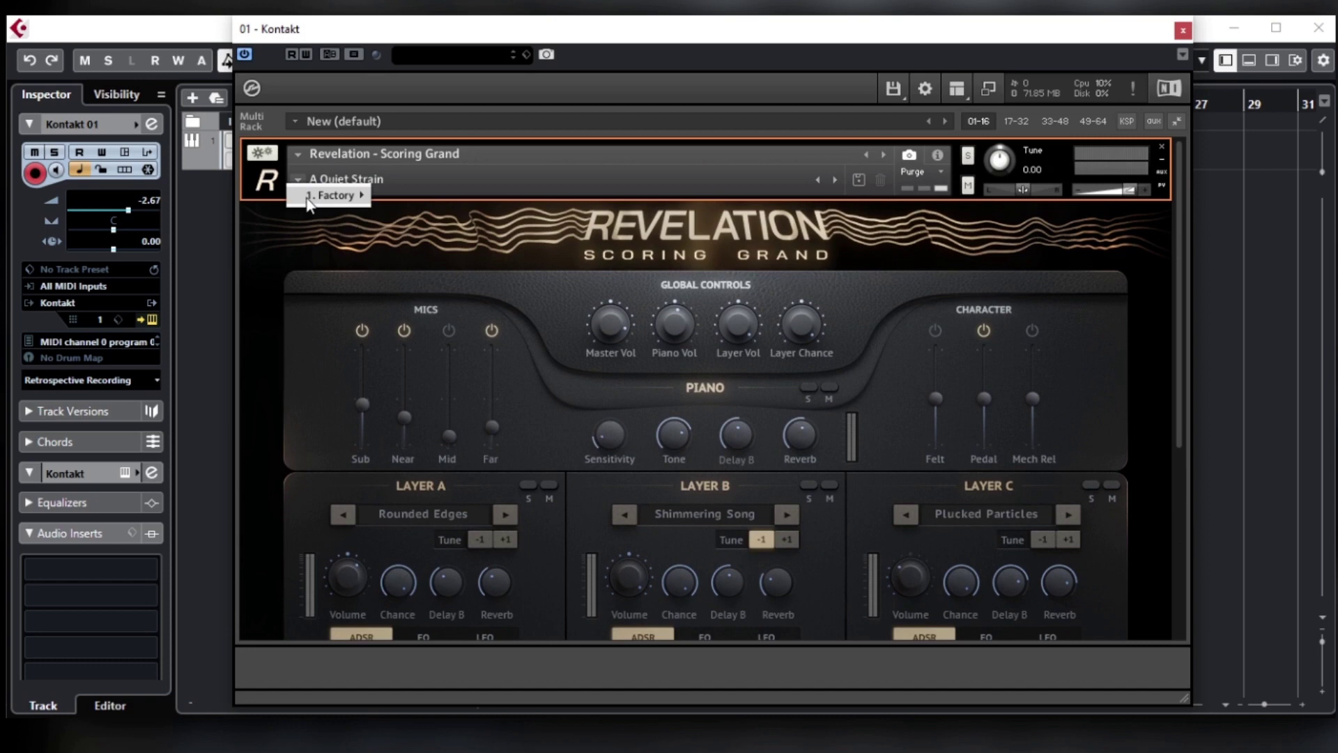
pyautogui.moveTo(307, 200)
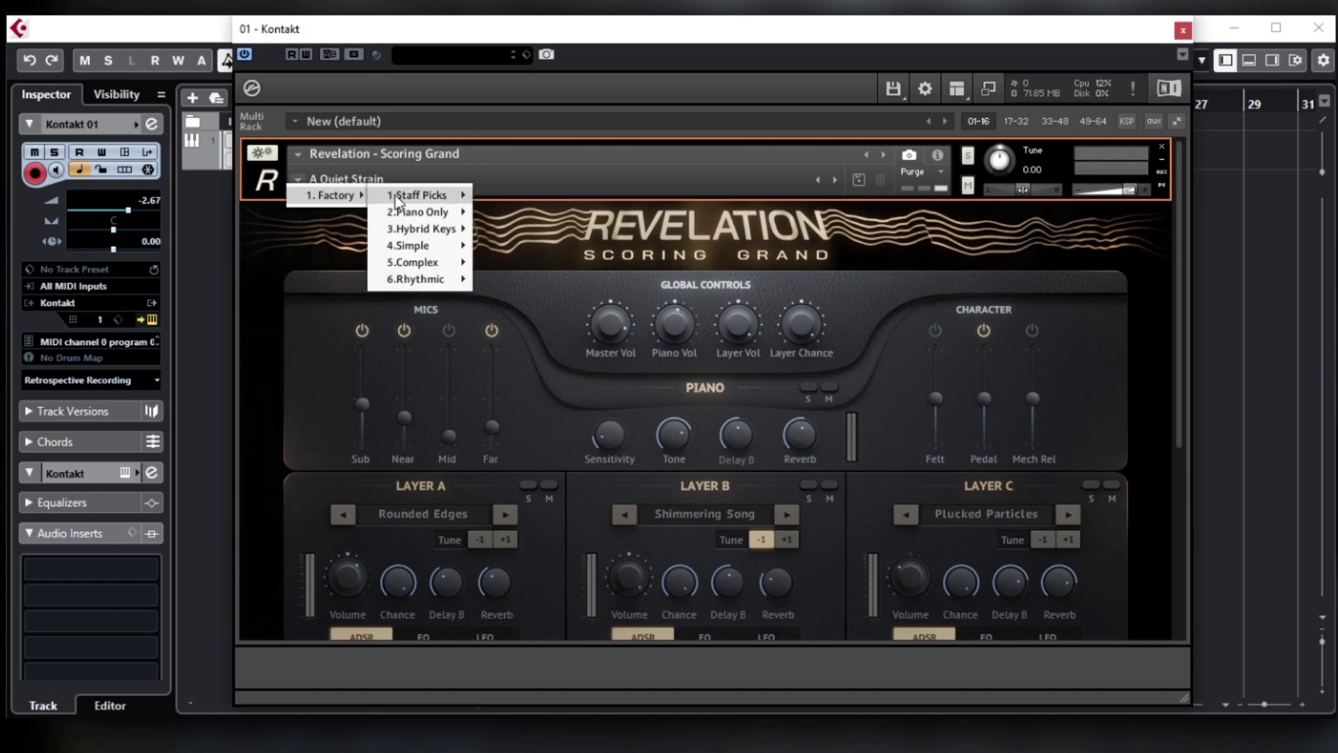
pyautogui.moveTo(413, 198)
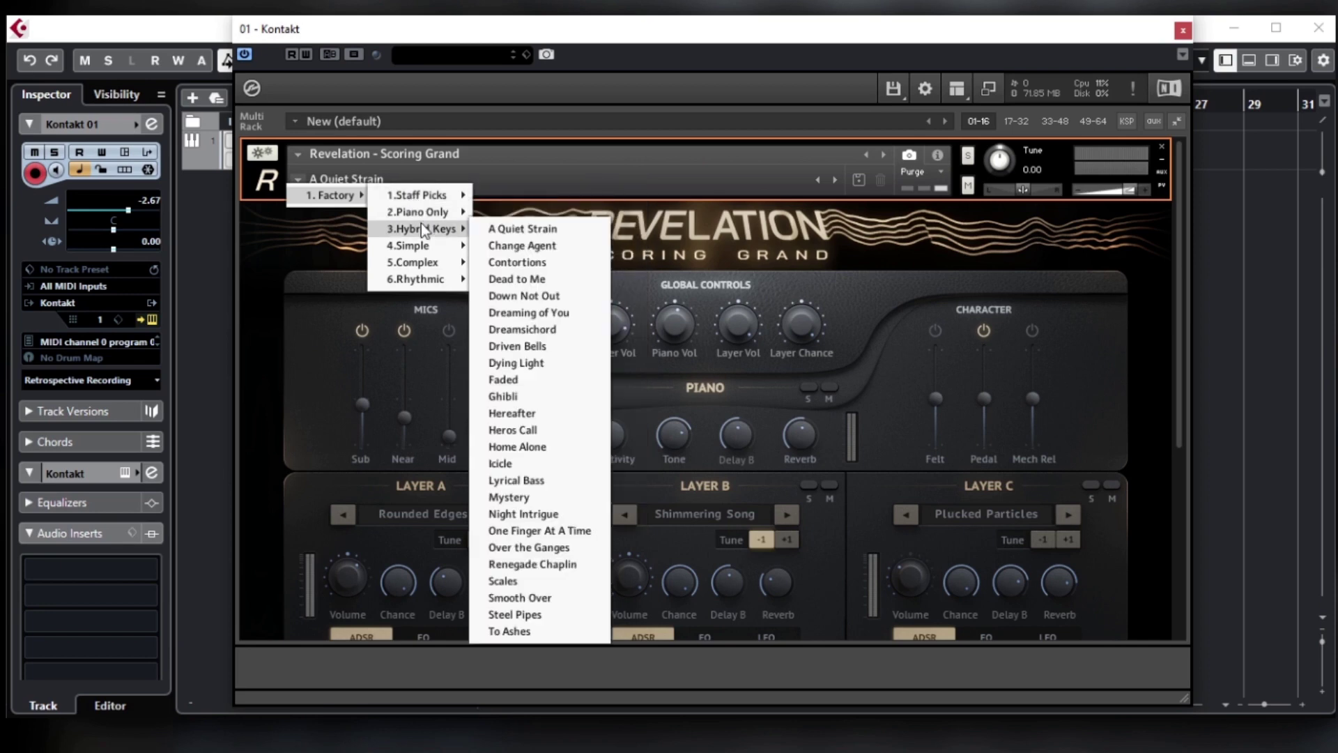
pyautogui.moveTo(423, 247)
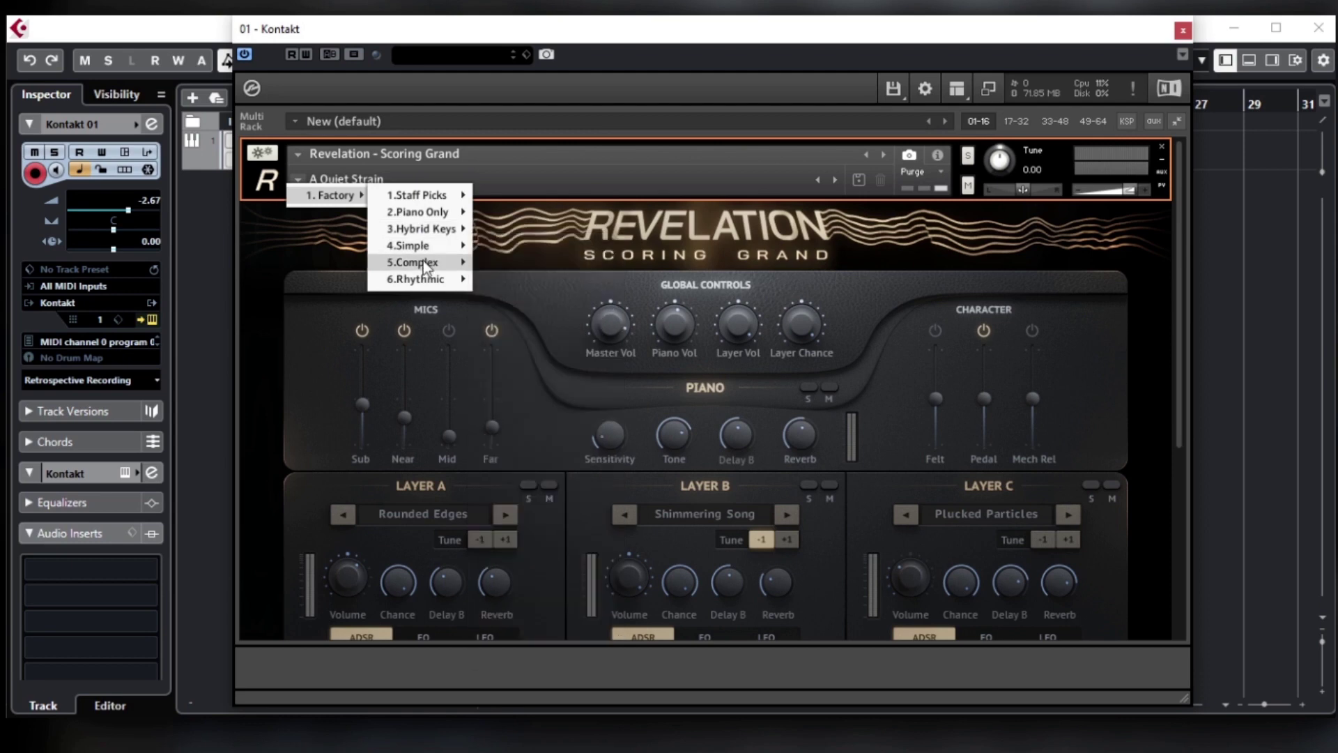
pyautogui.moveTo(420, 282)
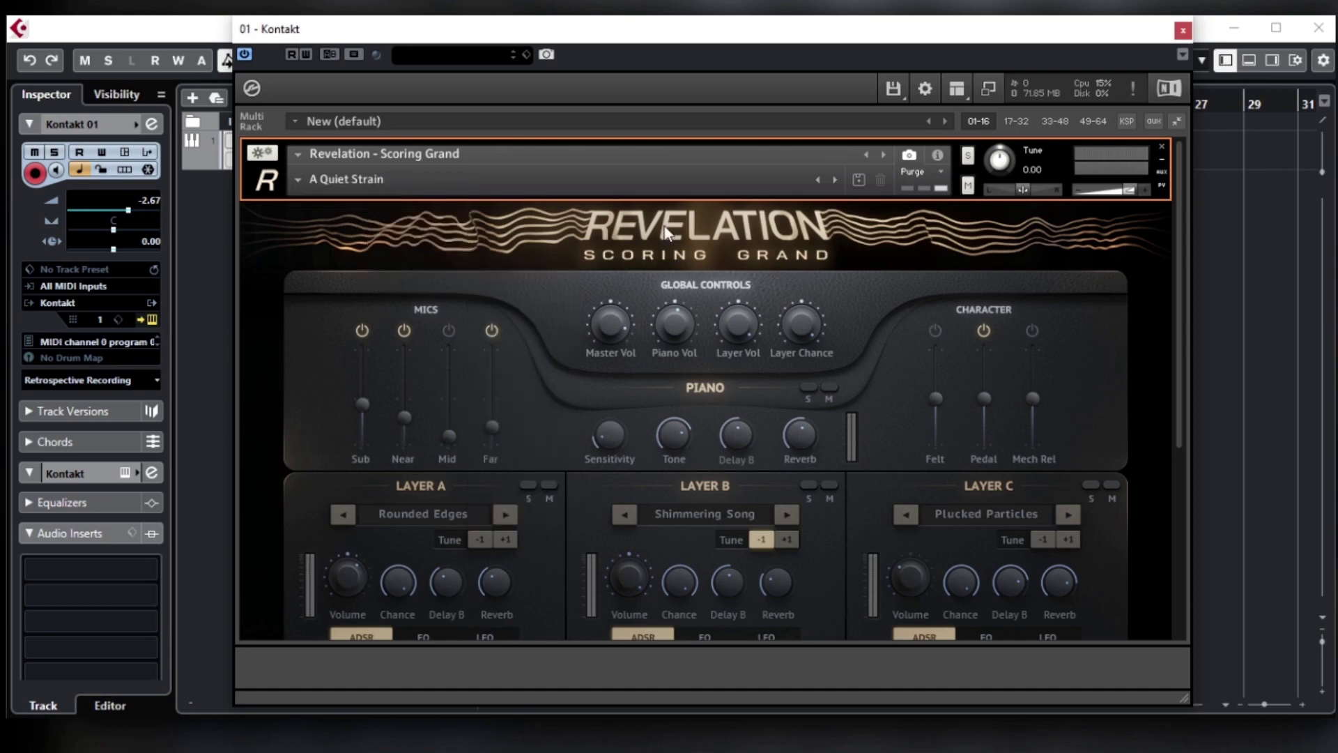
# Open Layer A's sample browser and go through the Bowed, Breath, Particles, Synth Complex and Synth Simple categories.
pyautogui.scroll(-4, 671, 342)
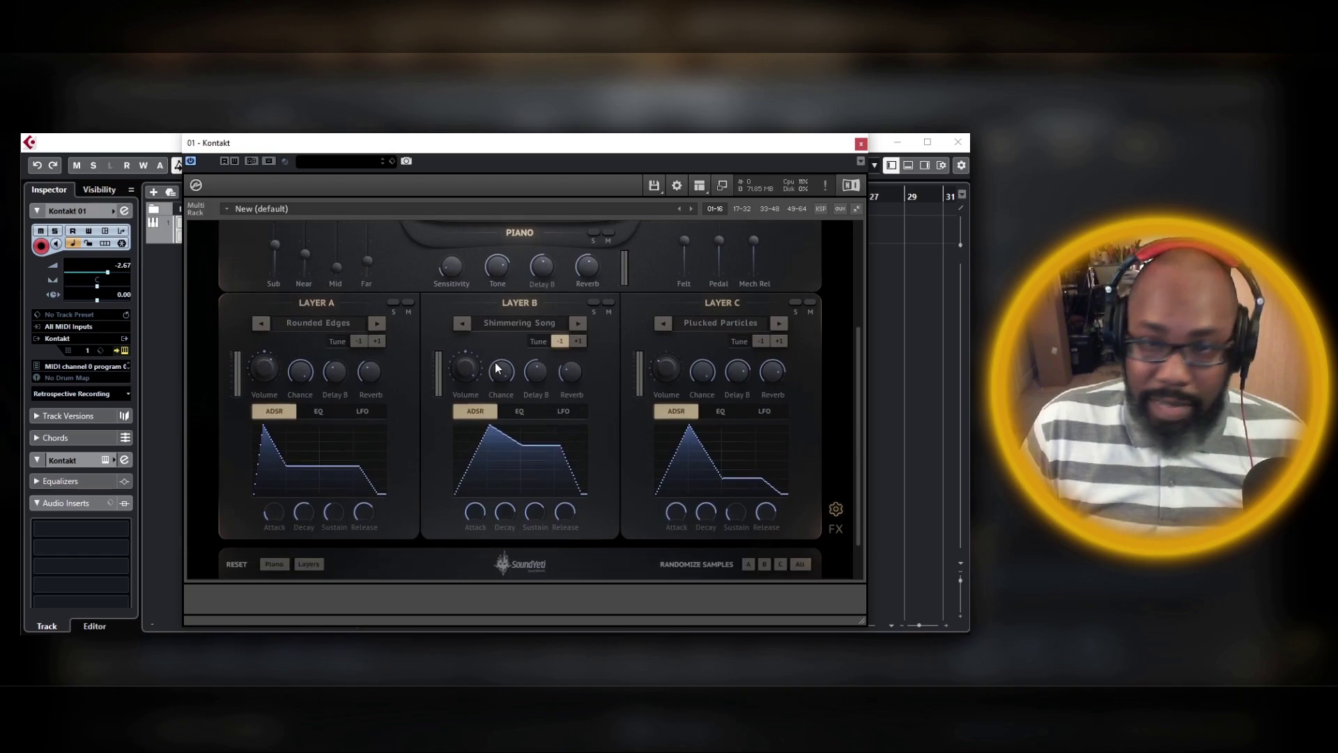
pyautogui.scroll(-1, 496, 363)
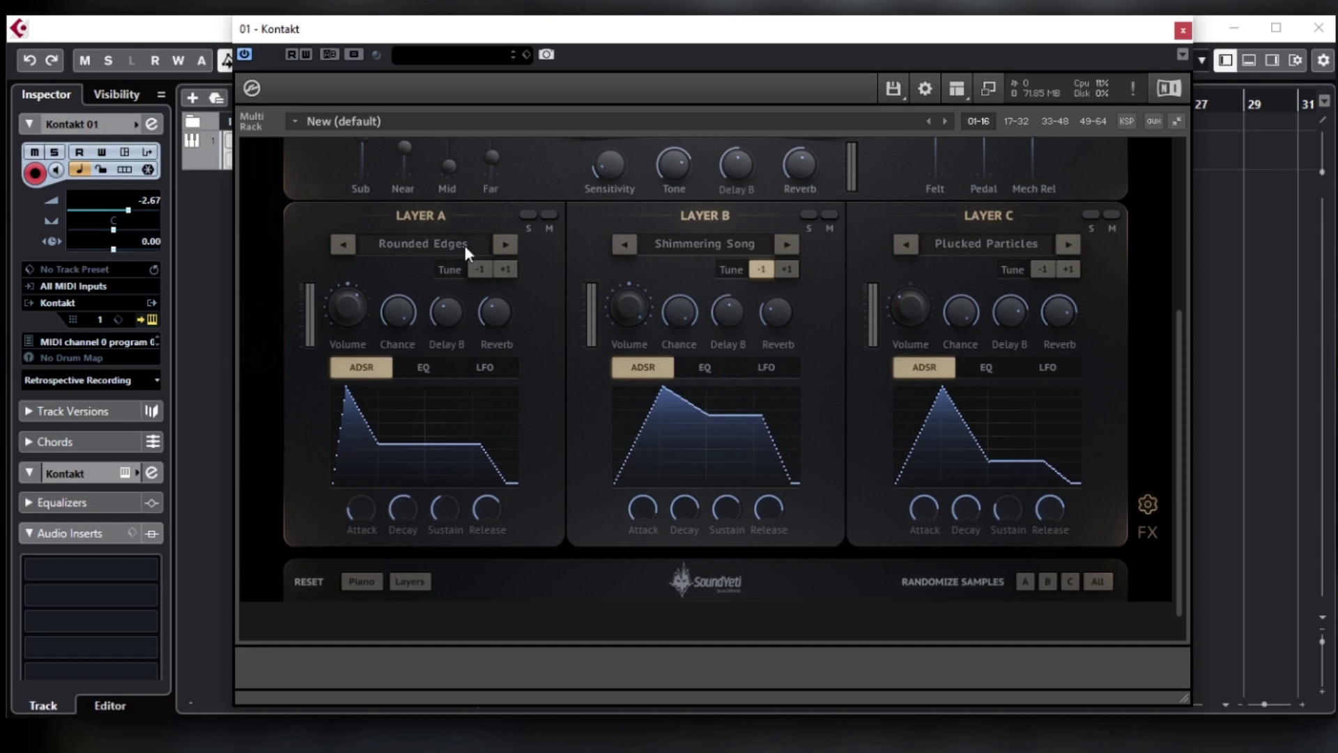
pyautogui.click(465, 245)
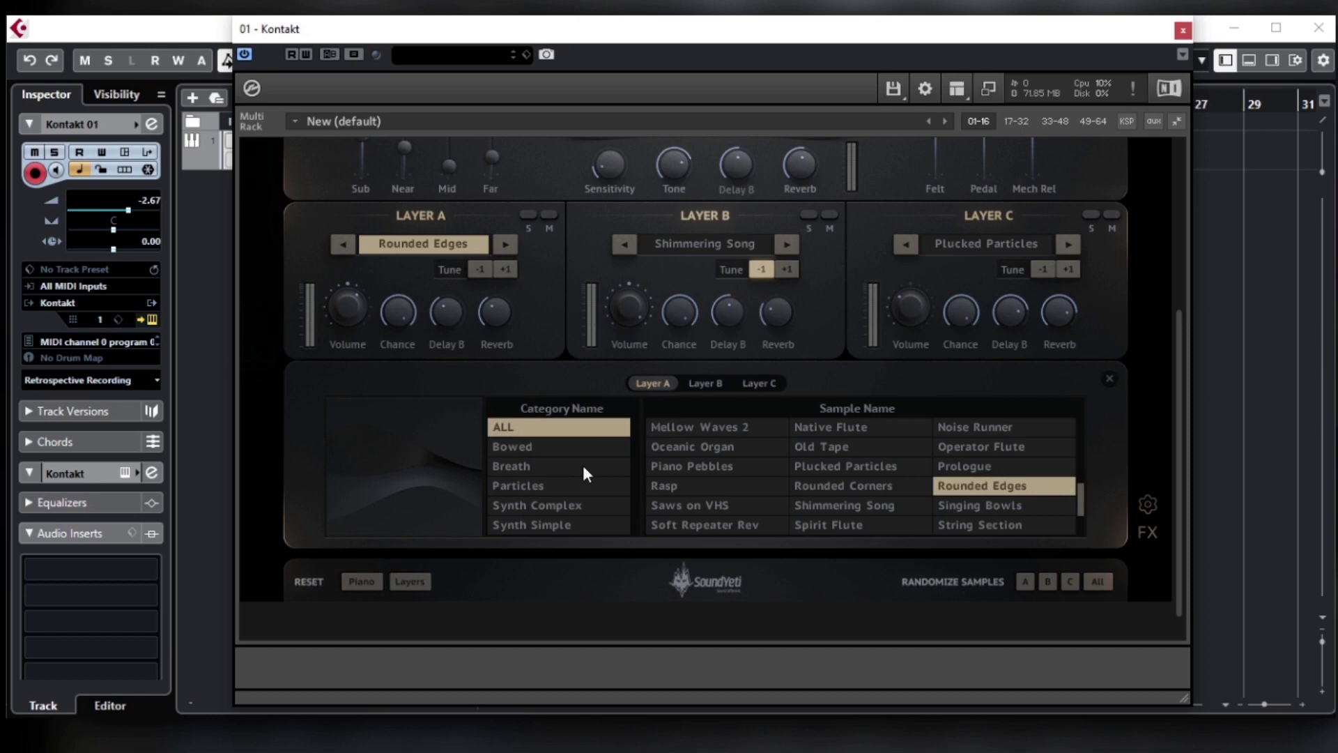
pyautogui.scroll(-1, 584, 462)
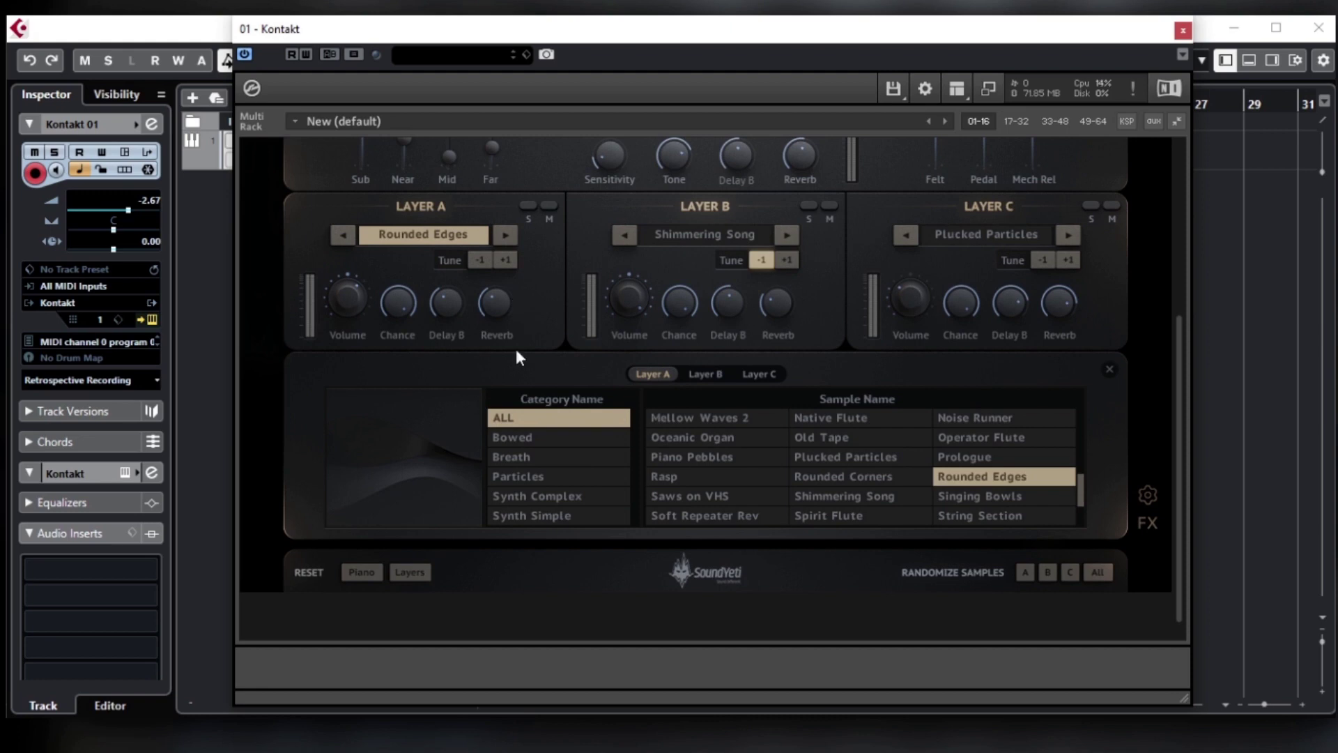
pyautogui.click(541, 434)
pyautogui.click(538, 457)
pyautogui.click(549, 477)
pyautogui.click(567, 496)
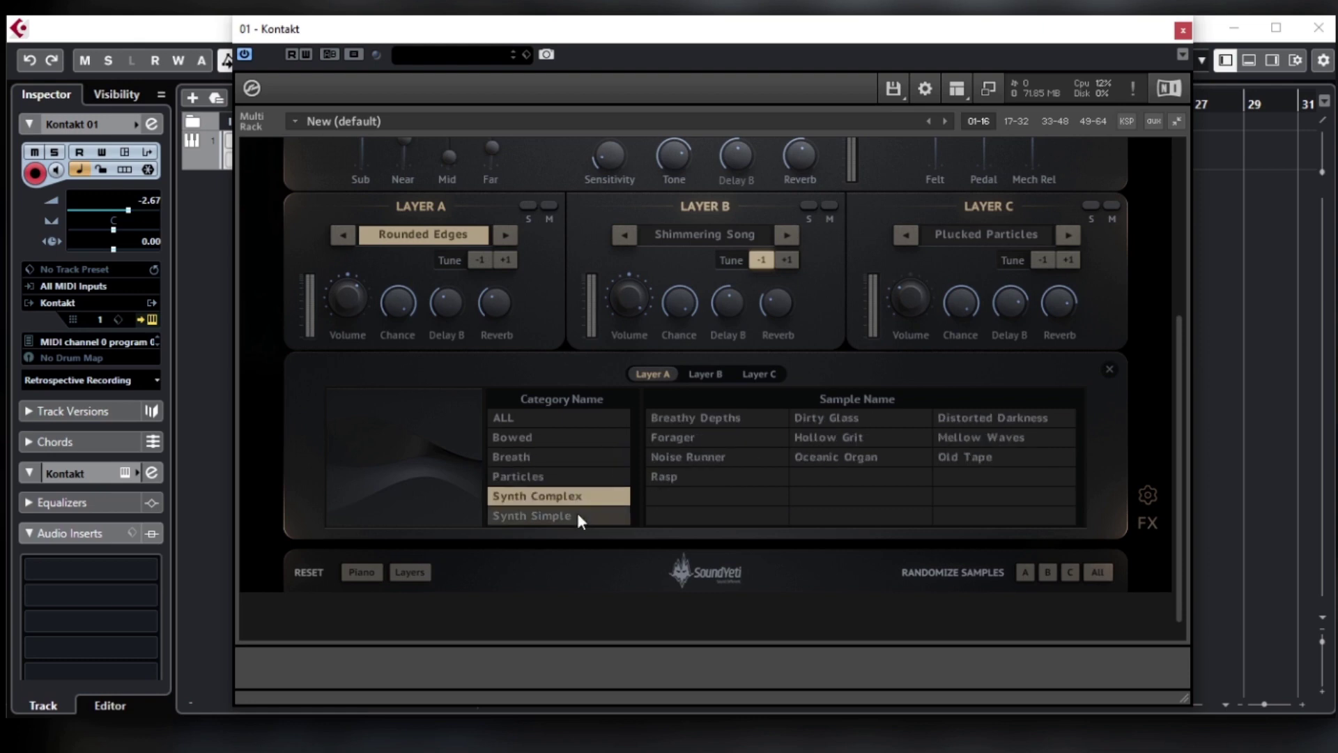
pyautogui.click(559, 514)
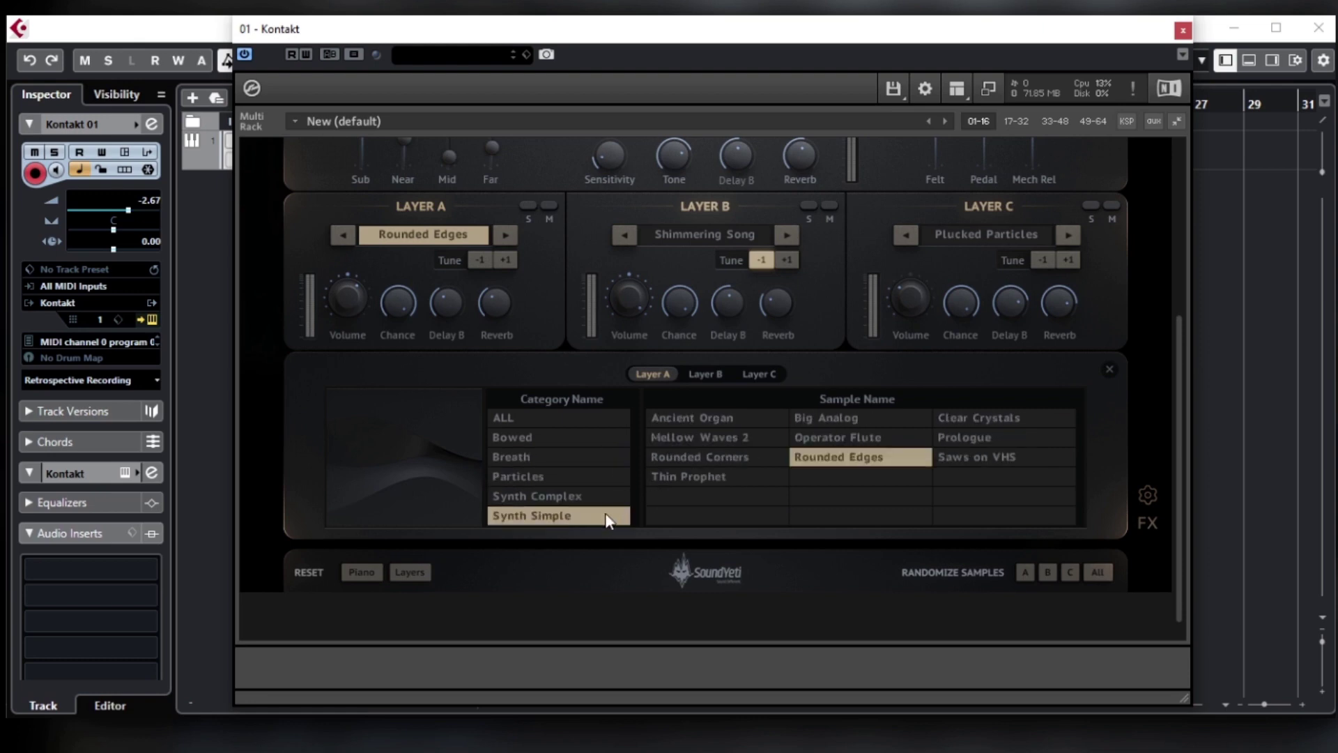
# Choose the Rounded Edges sample for Layer A in the Synth Simple category and close the sample browser.
pyautogui.scroll(1, 566, 298)
pyautogui.scroll(3, 550, 296)
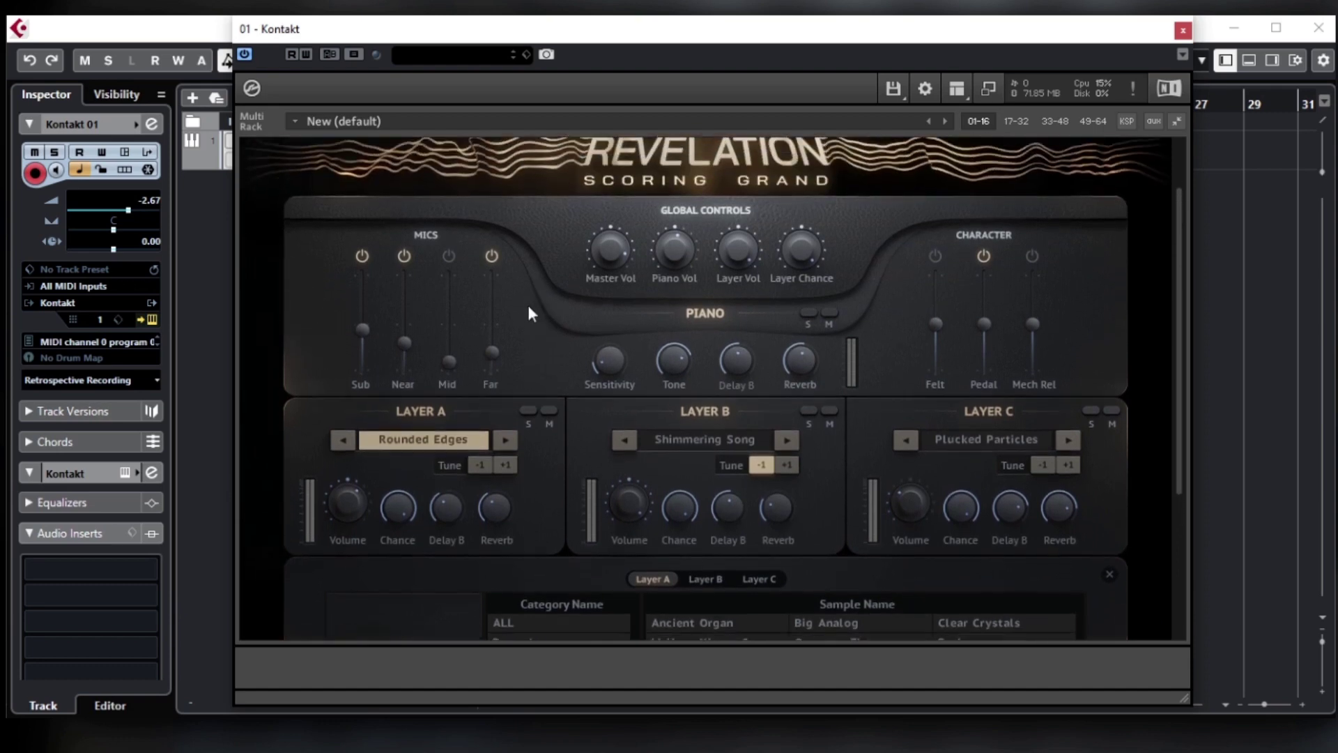
pyautogui.scroll(-4, 529, 307)
pyautogui.scroll(-2, 505, 338)
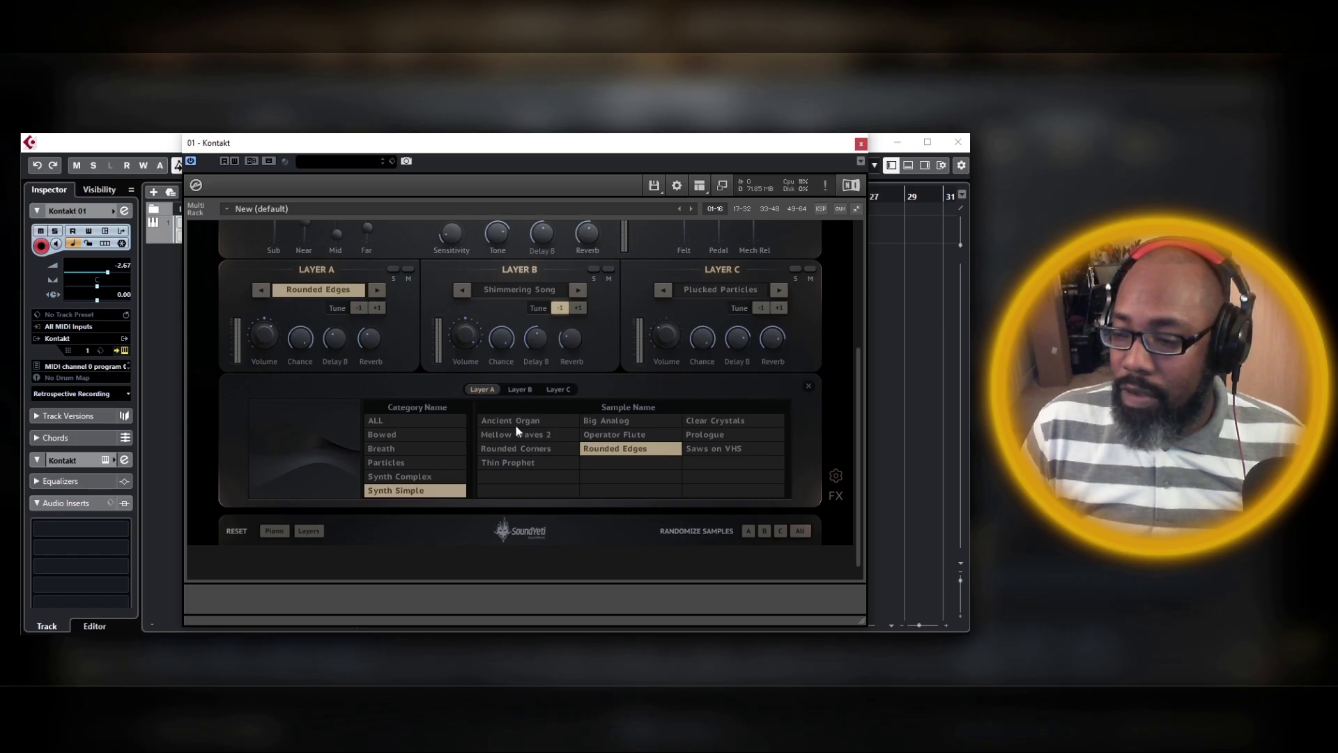
pyautogui.click(613, 449)
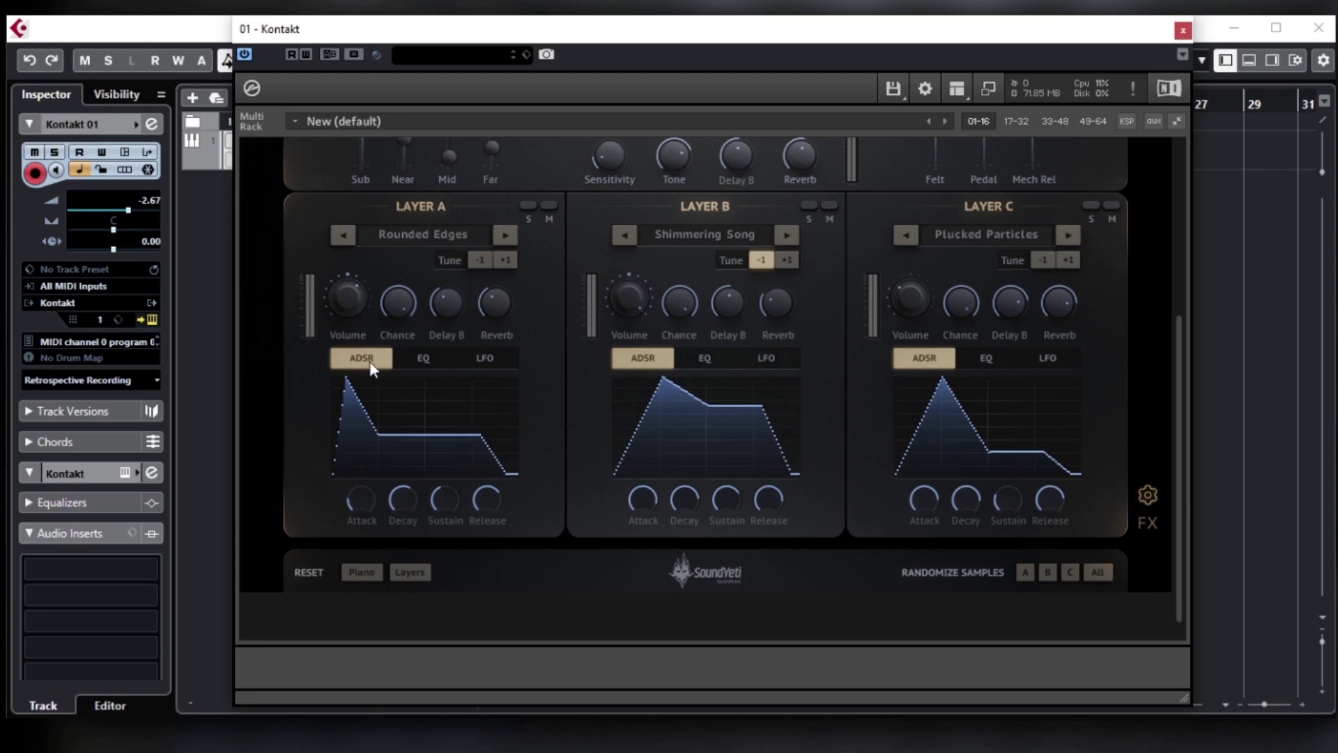
# Examine Layer A's EQ and LFO pages, including the LFO's modulation target choices.
pyautogui.click(426, 357)
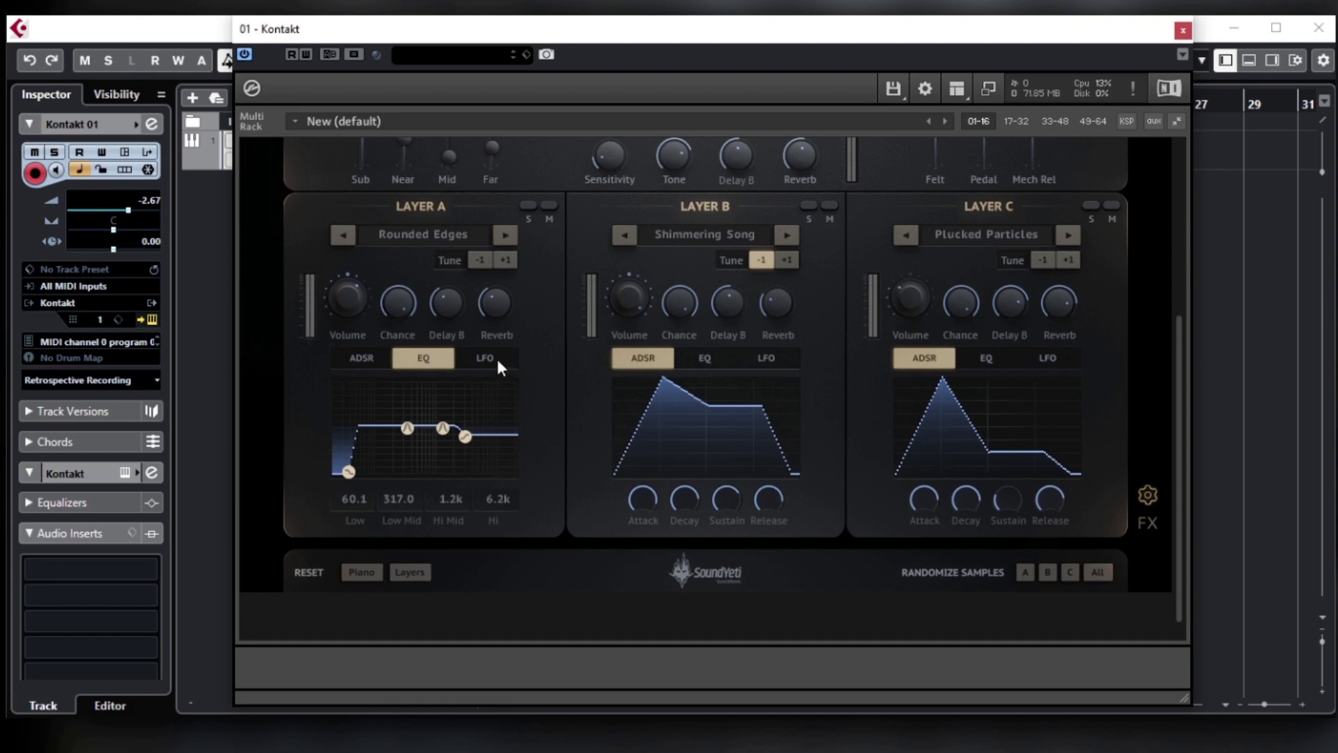
pyautogui.click(496, 359)
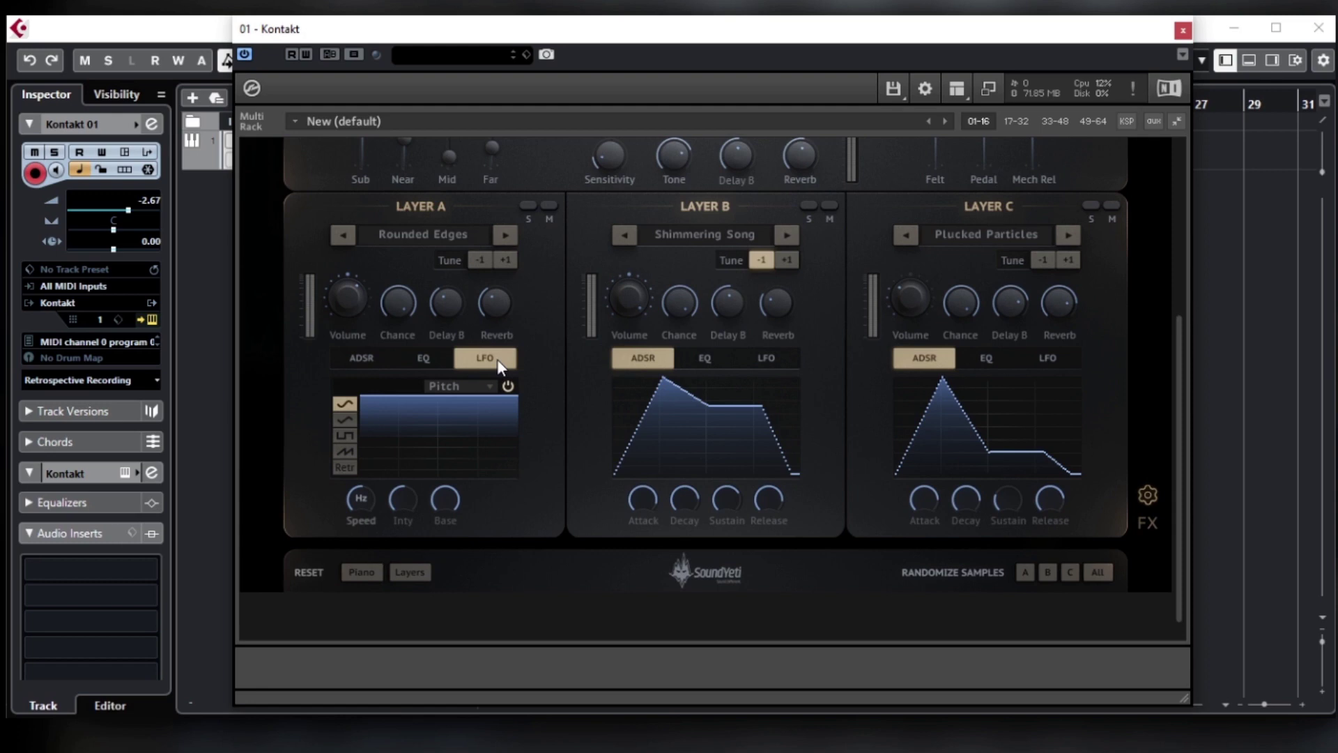
pyautogui.click(461, 386)
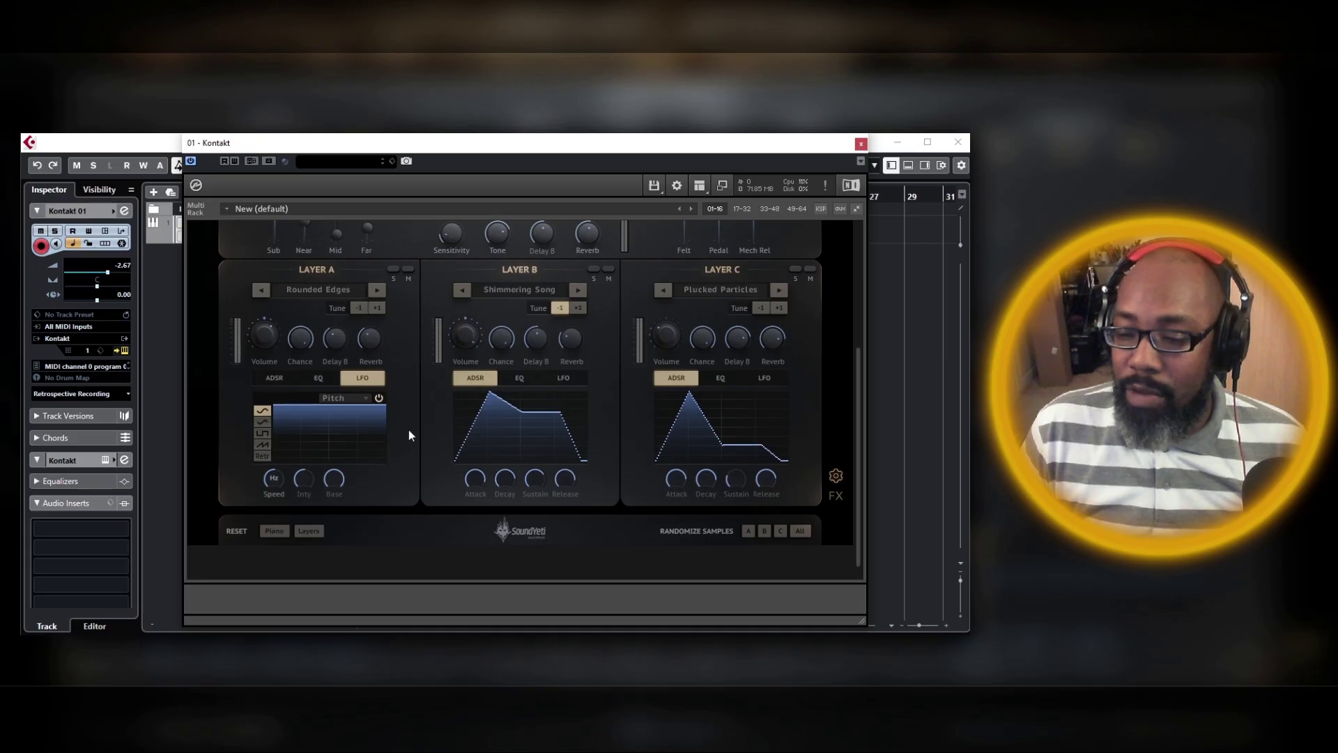
pyautogui.scroll(2, 392, 423)
pyautogui.scroll(5, 393, 414)
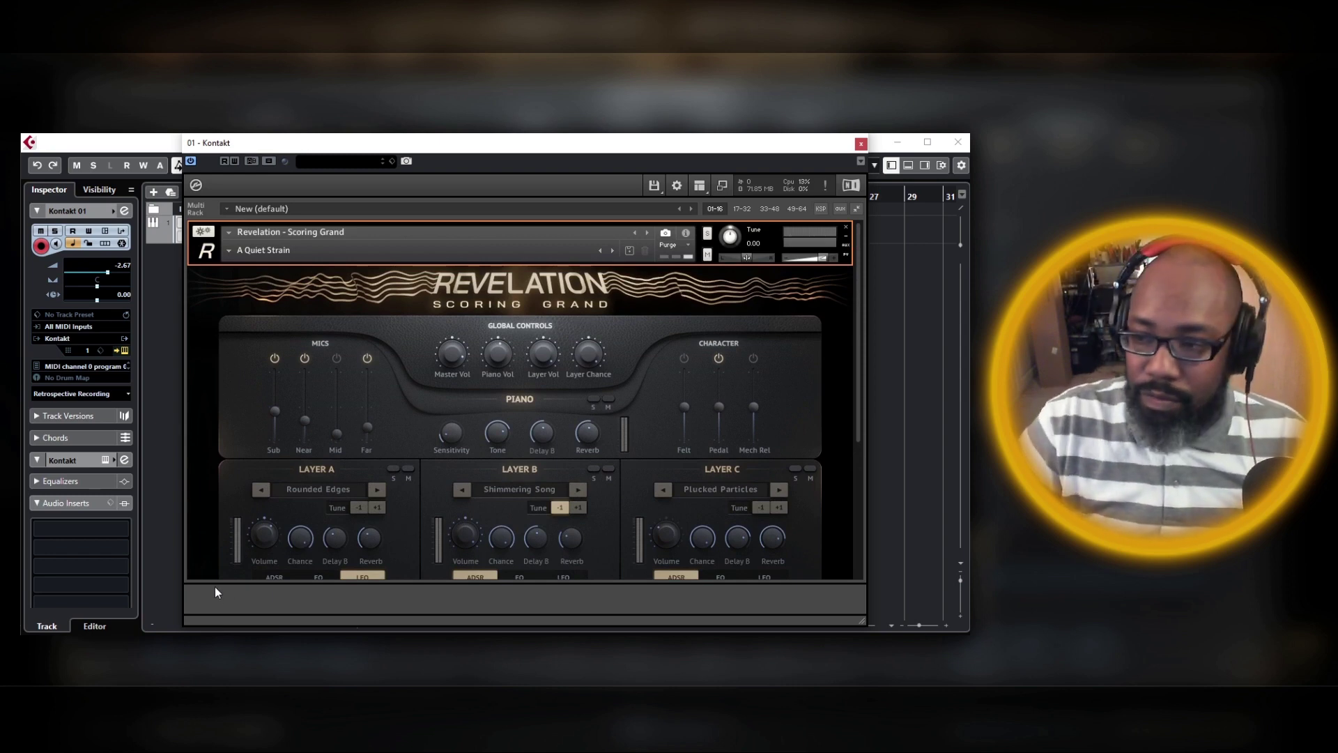
# Examine the layers, the mic and character controls, the factory snapshot categories, and the reset and sample randomization options.
pyautogui.scroll(-2, 282, 541)
pyautogui.scroll(-4, 423, 344)
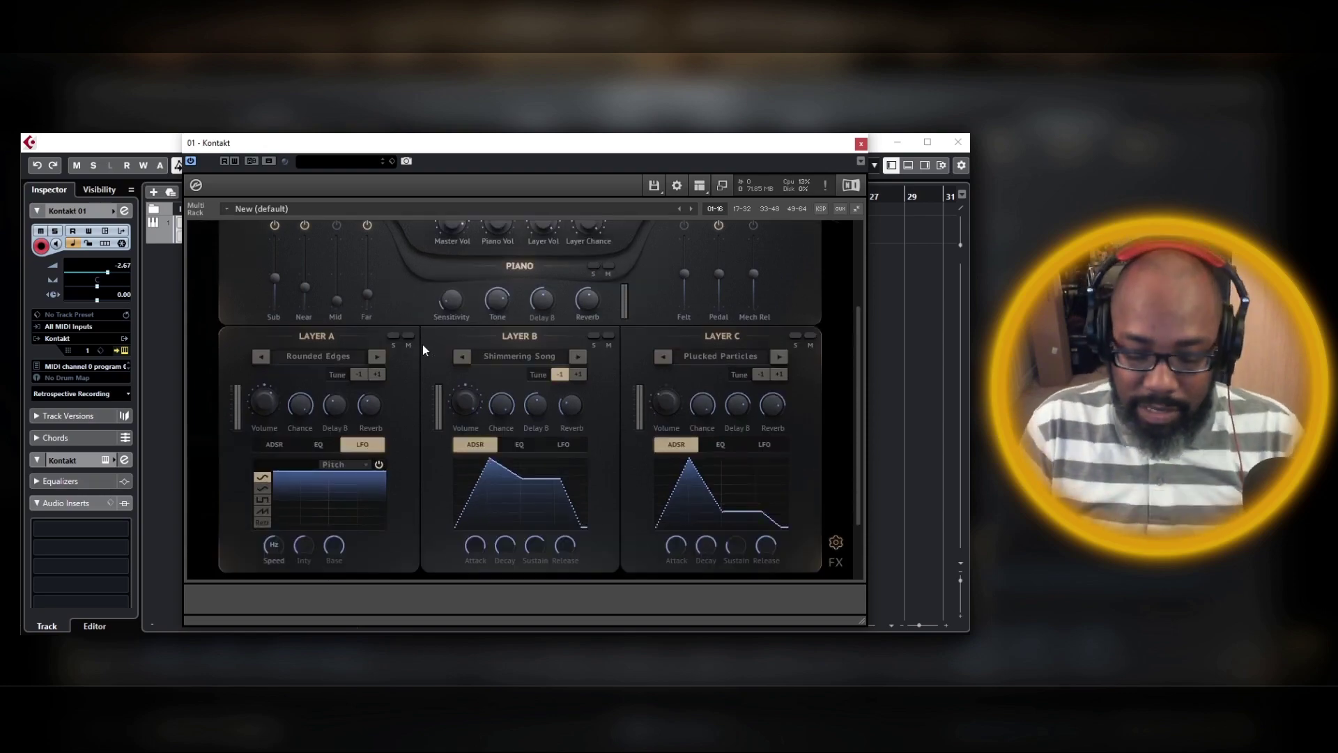
pyautogui.scroll(7, 966, 332)
pyautogui.scroll(-1, 967, 336)
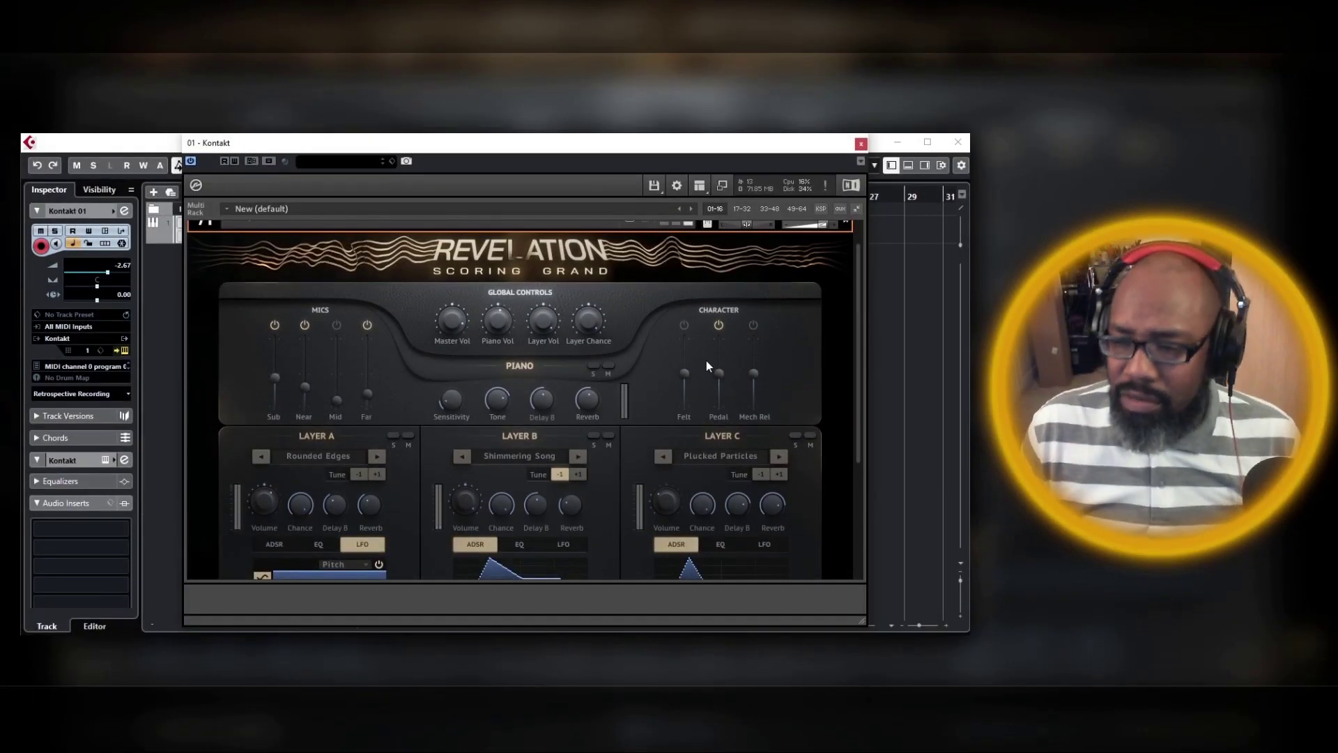
pyautogui.scroll(1, 772, 304)
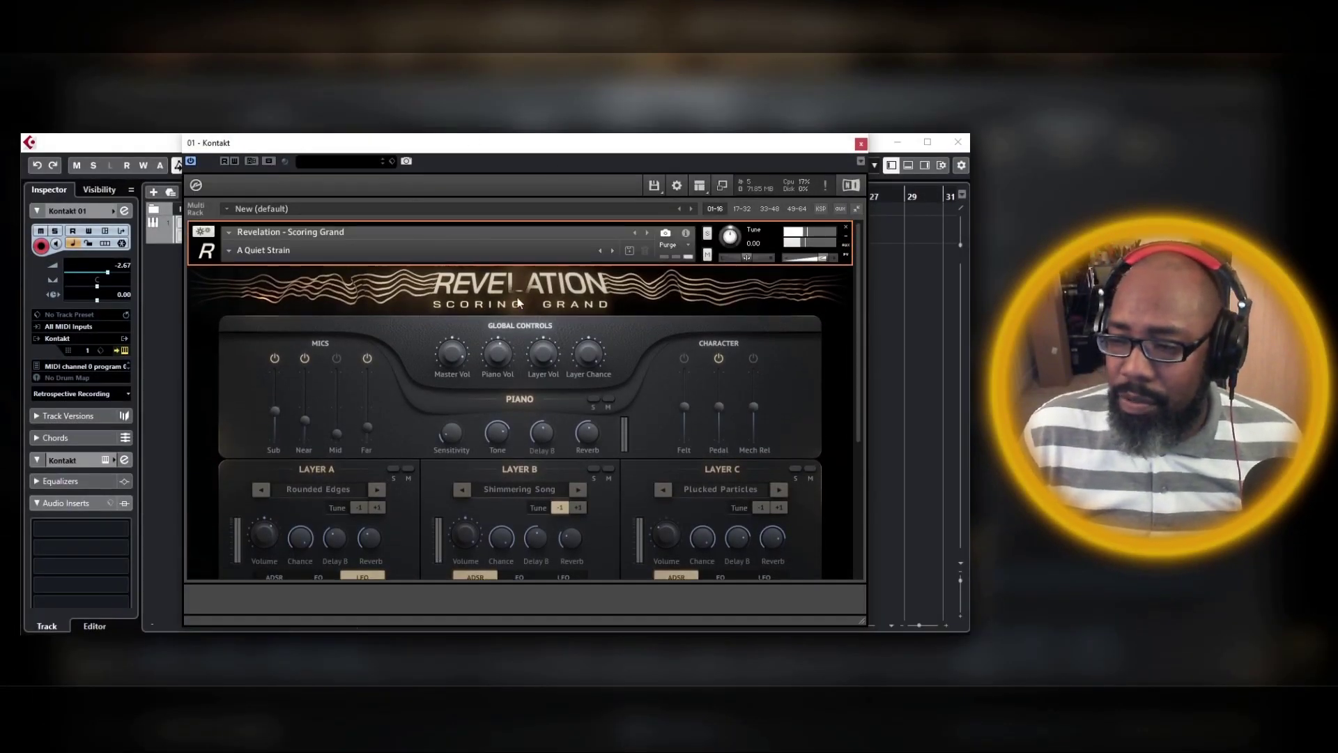
pyautogui.click(229, 252)
pyautogui.moveTo(255, 262)
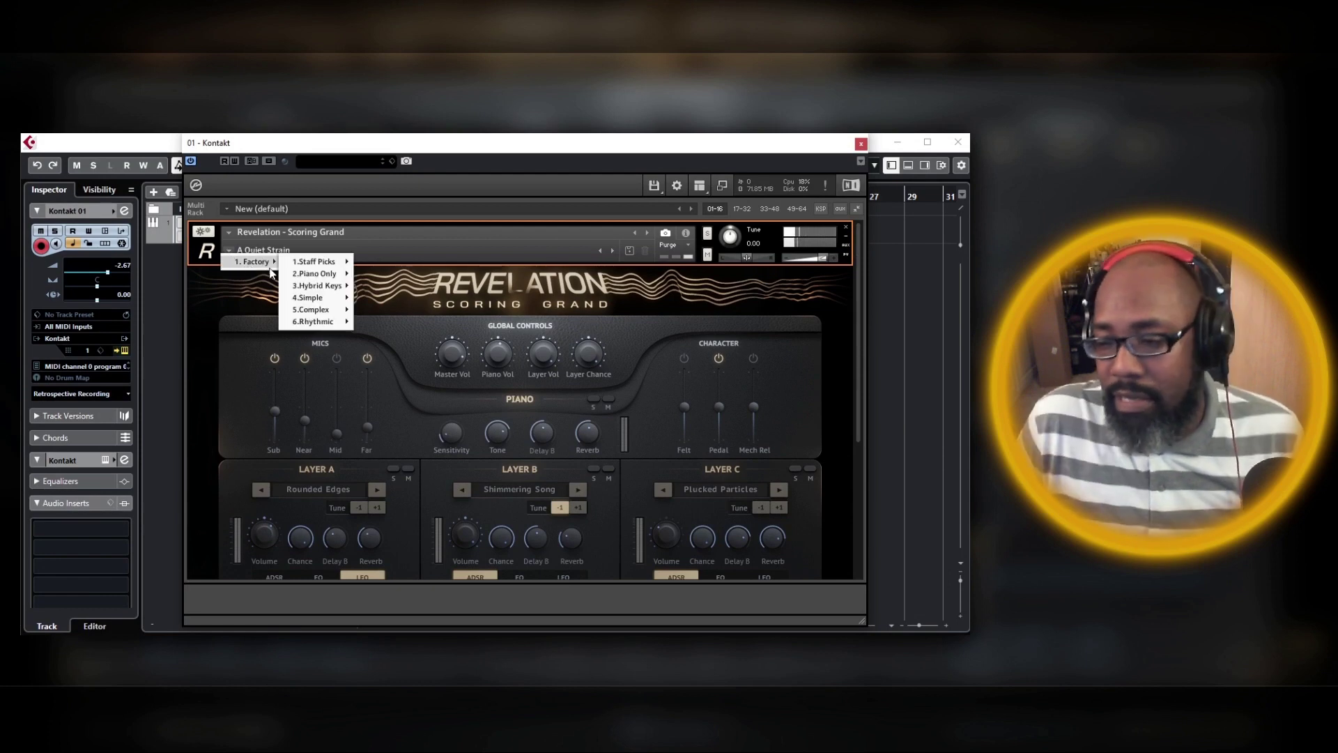
pyautogui.scroll(-4, 648, 374)
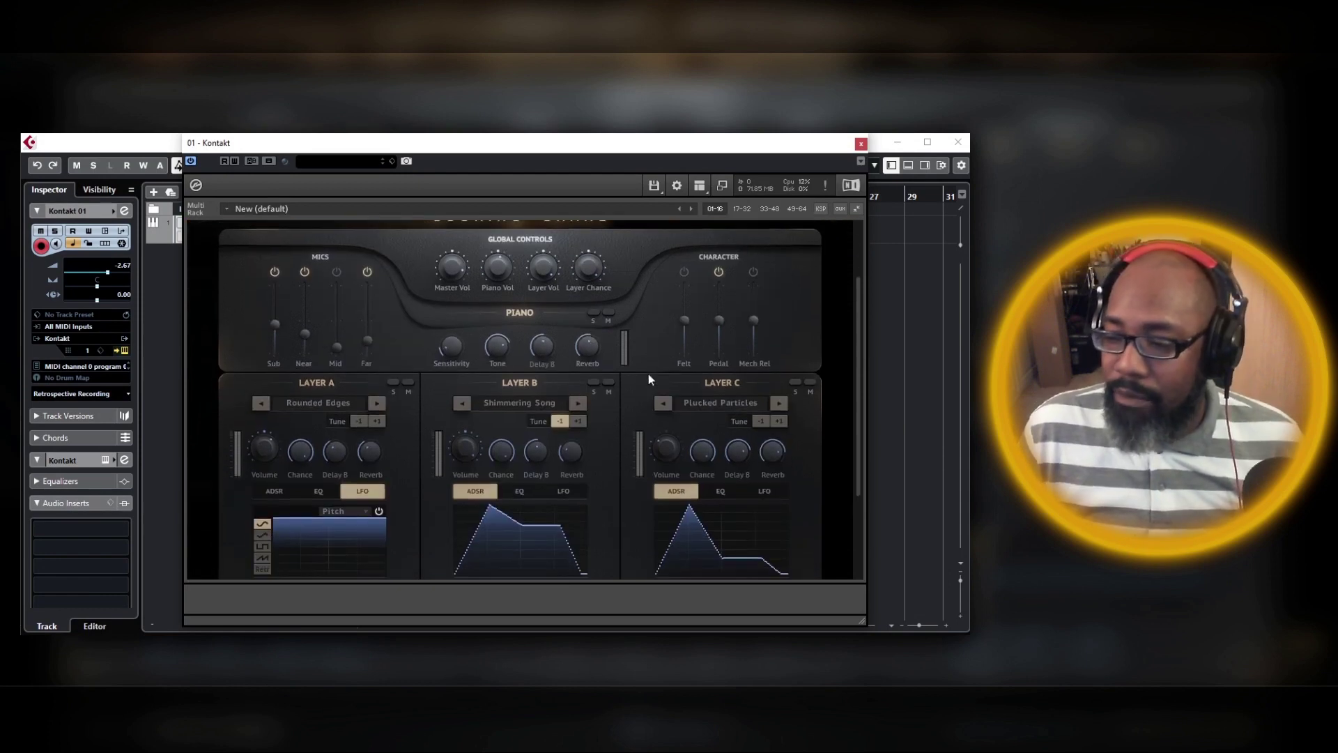
pyautogui.scroll(-1, 557, 369)
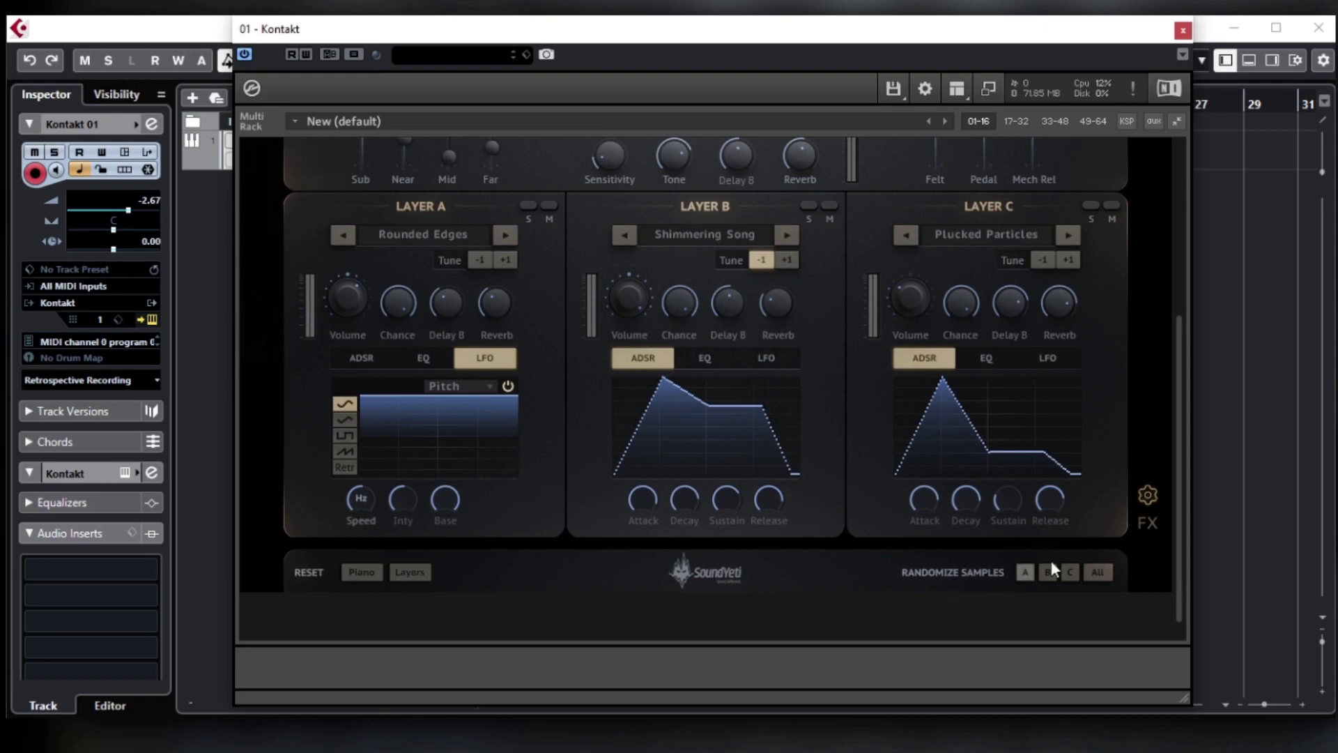
# Load the Close and Bright snapshot from the factory's Piano Only category and look over its three layers.
pyautogui.scroll(5, 1138, 480)
pyautogui.scroll(2, 1144, 460)
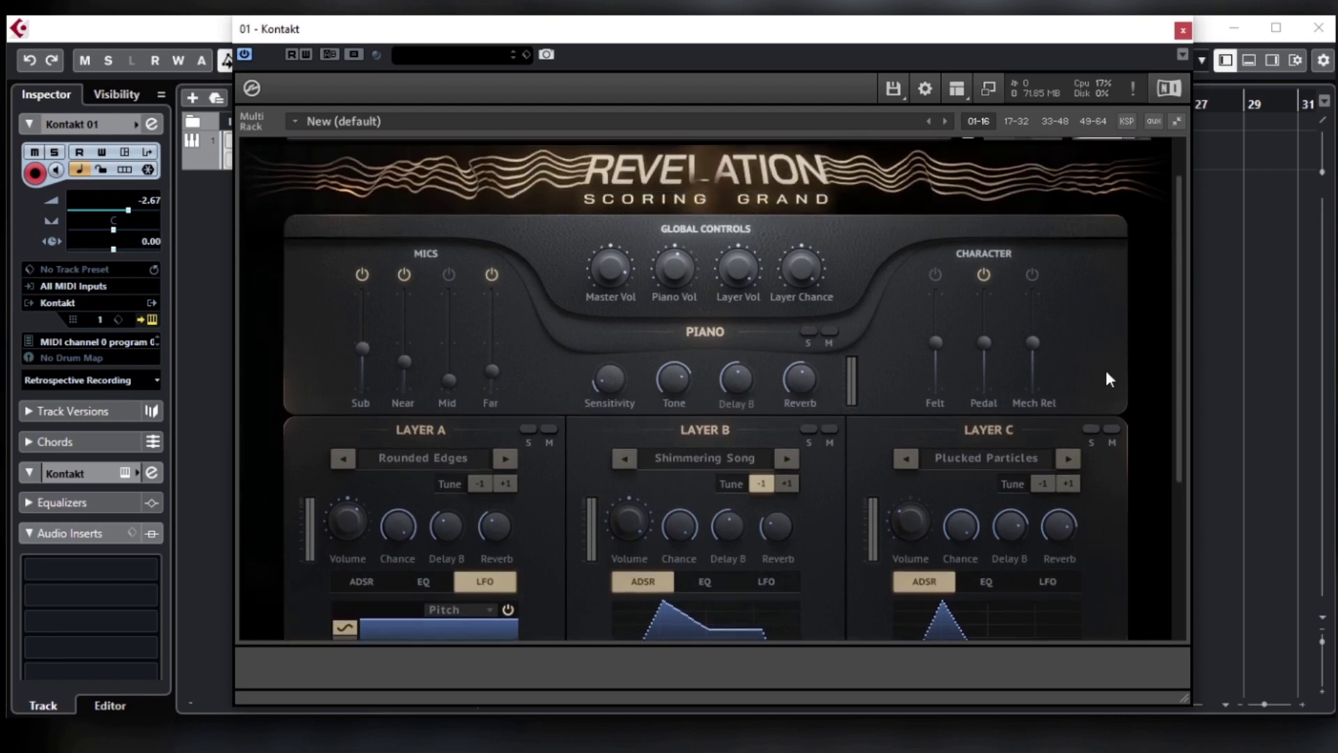
pyautogui.click(296, 144)
pyautogui.moveTo(334, 158)
pyautogui.moveTo(420, 175)
pyautogui.click(531, 175)
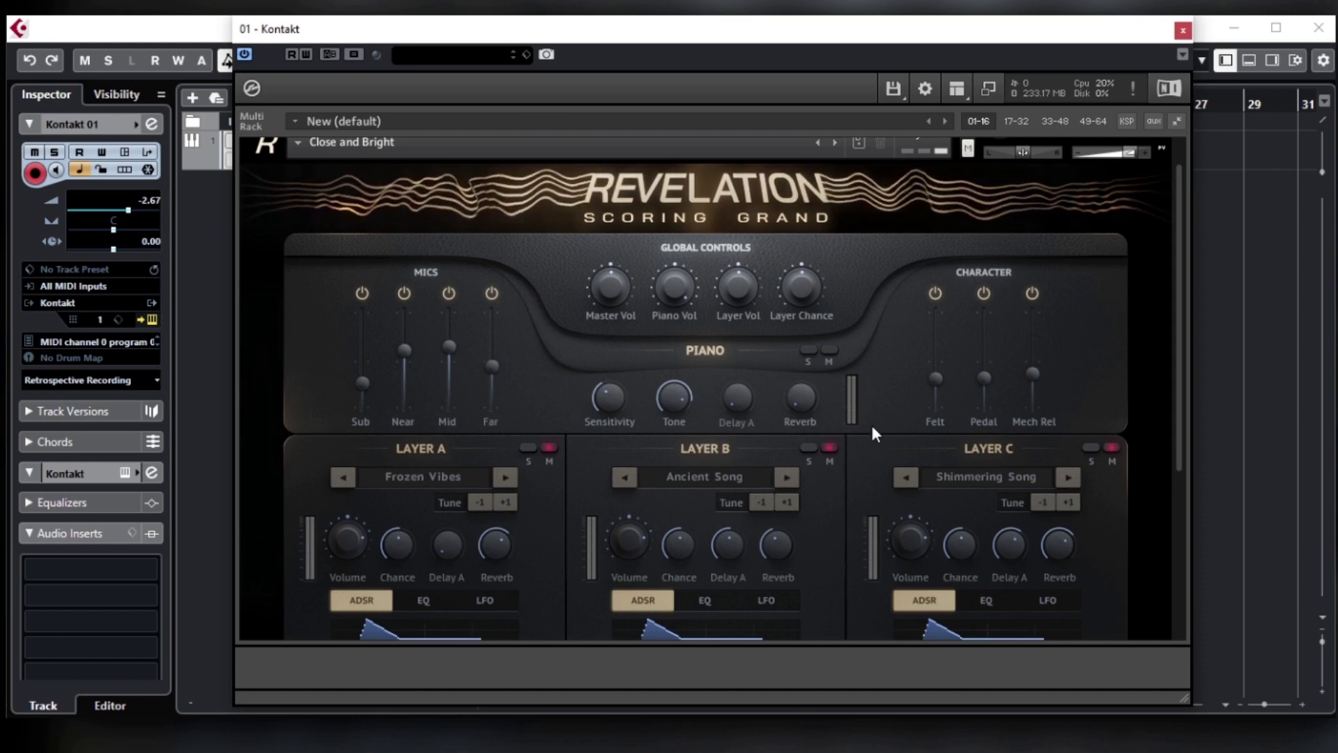
pyautogui.scroll(-5, 871, 420)
pyautogui.scroll(-3, 917, 421)
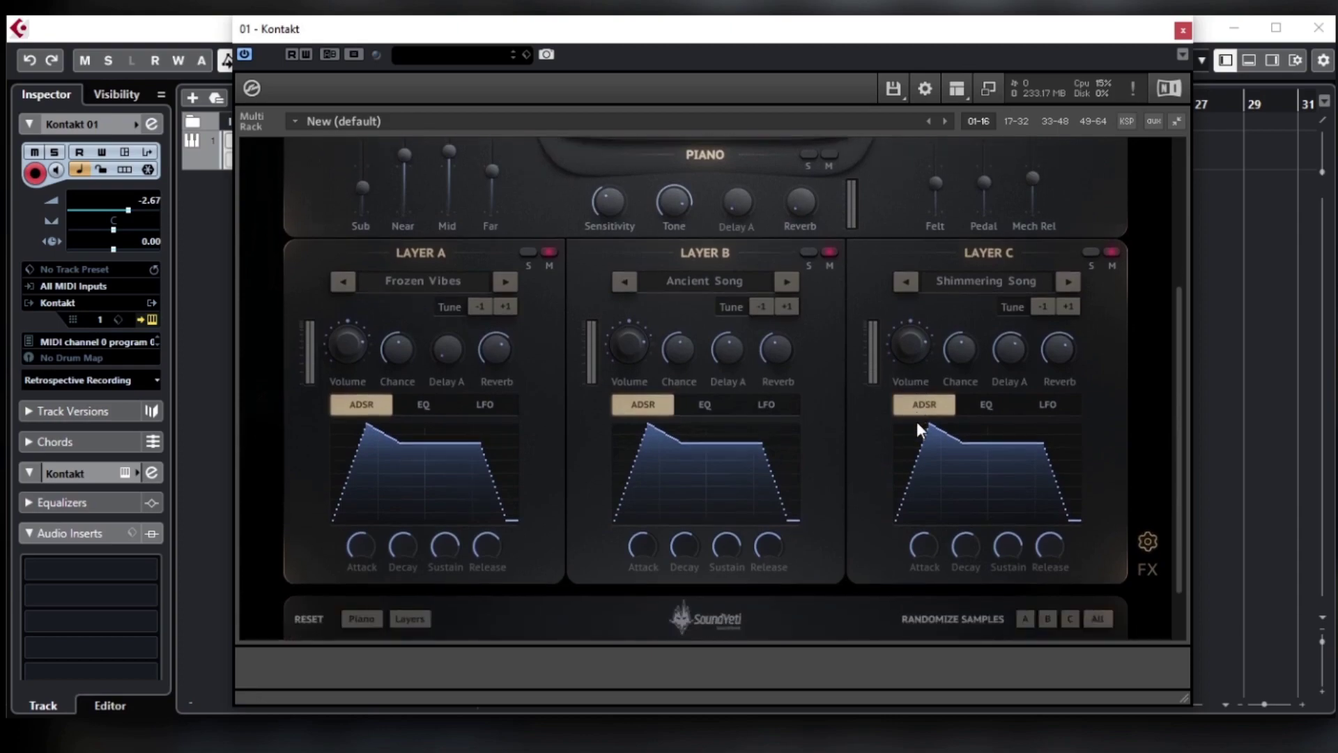